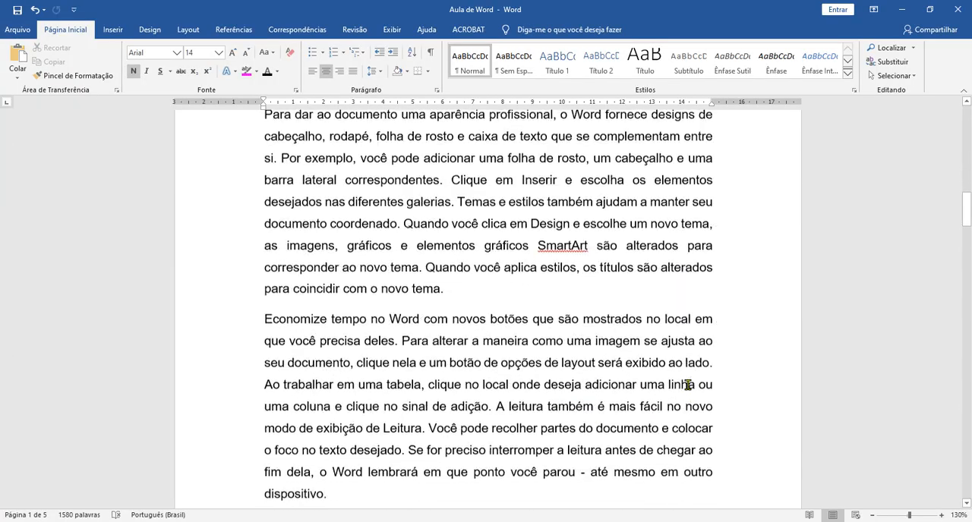
Step: Add a centered line reading "MARCADORES E NUMERAÇÃO" above the paragraph that starts with "Economize tempo no Word"
click(499, 268)
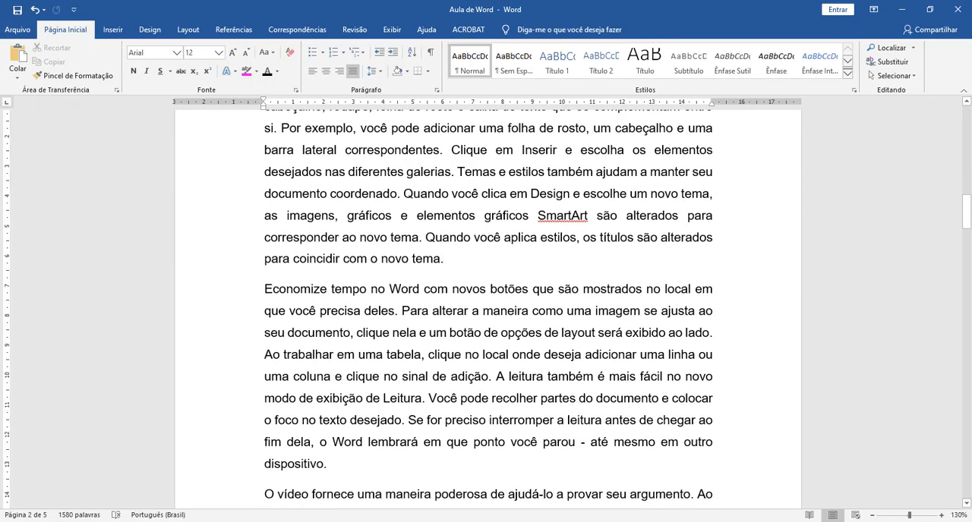
key(Return)
key(Return)
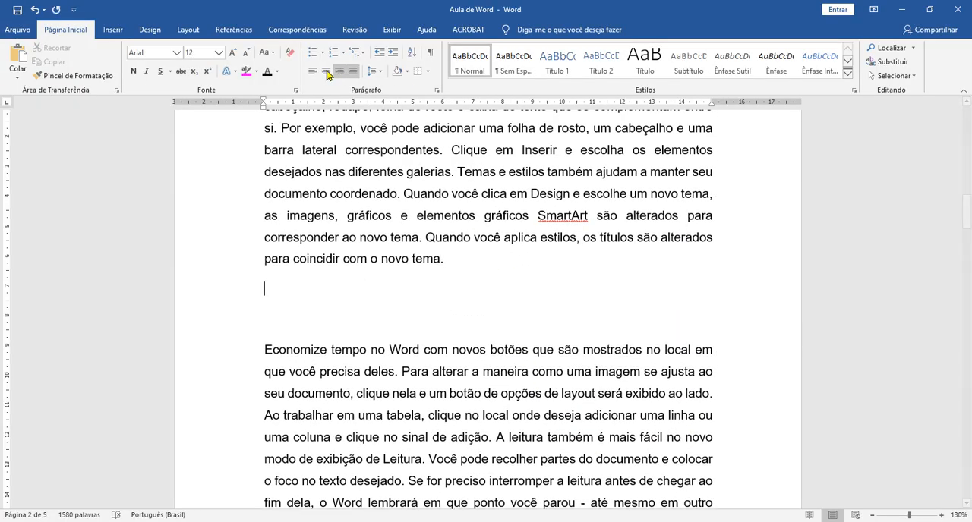
click(323, 74)
text(MARCADORES E NUMERAÇÃO)
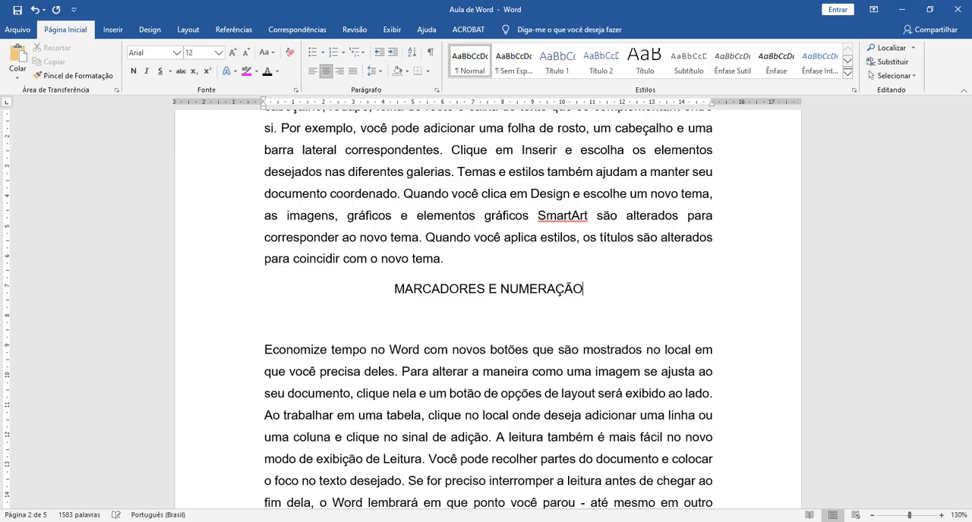
Step: Copy the formatting of the "AULA DE COLUNAS" heading onto the "MARCADORES E NUMERAÇÃO" line with the Format Painter
scroll(613, 275, up, 2)
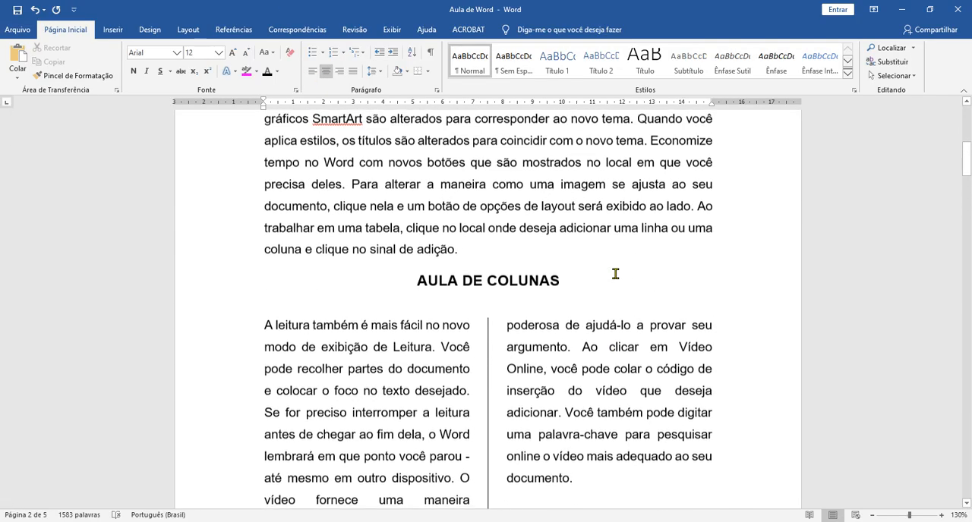
triple_click(465, 286)
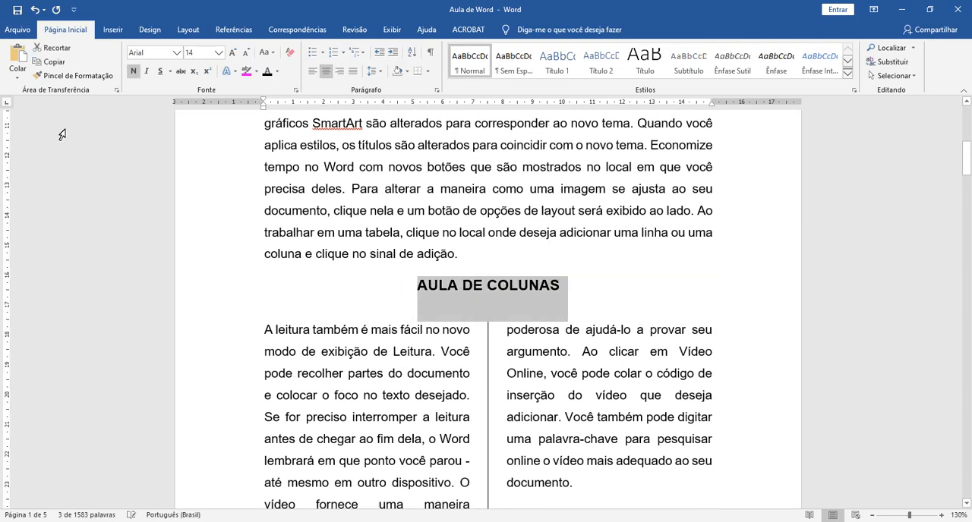
click(55, 75)
scroll(607, 357, down, 9)
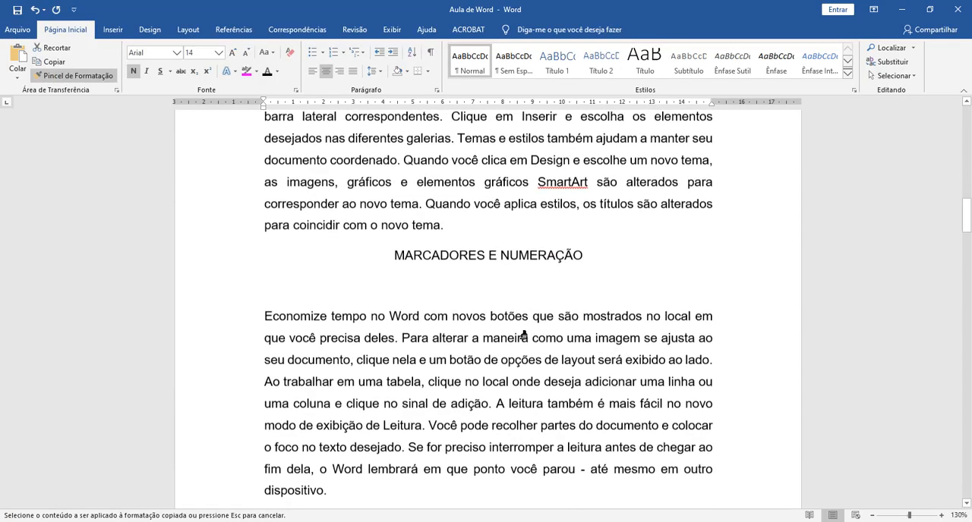
drag(387, 257, 604, 258)
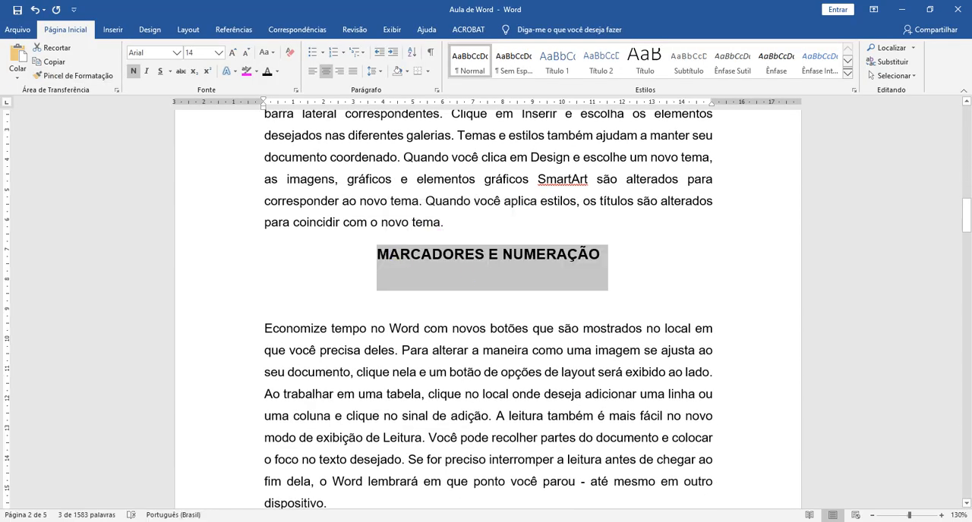
Step: Make room below the "MARCADORES E NUMERAÇÃO" heading and write the line "Softwares Básicos"
click(410, 289)
key(Return)
key(Up)
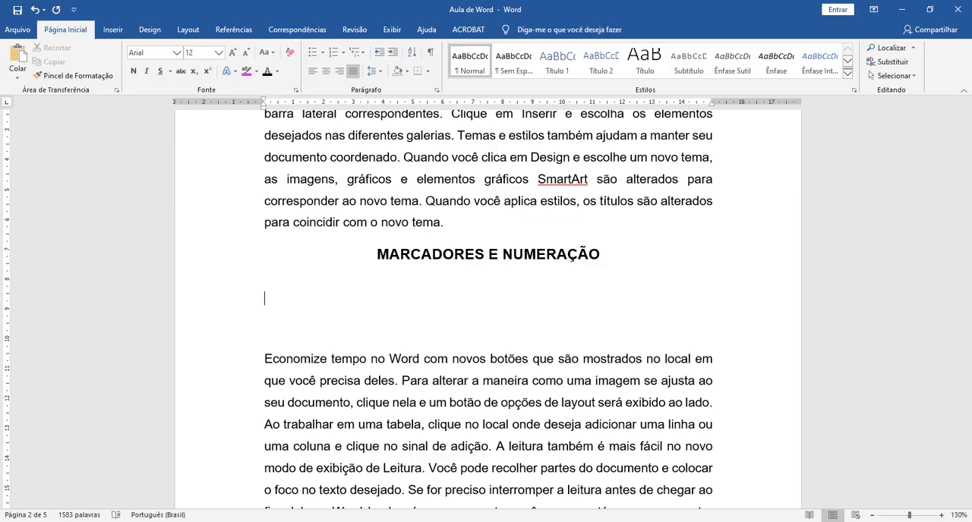
key(Up)
key(Down)
text(Softwares Básicos)
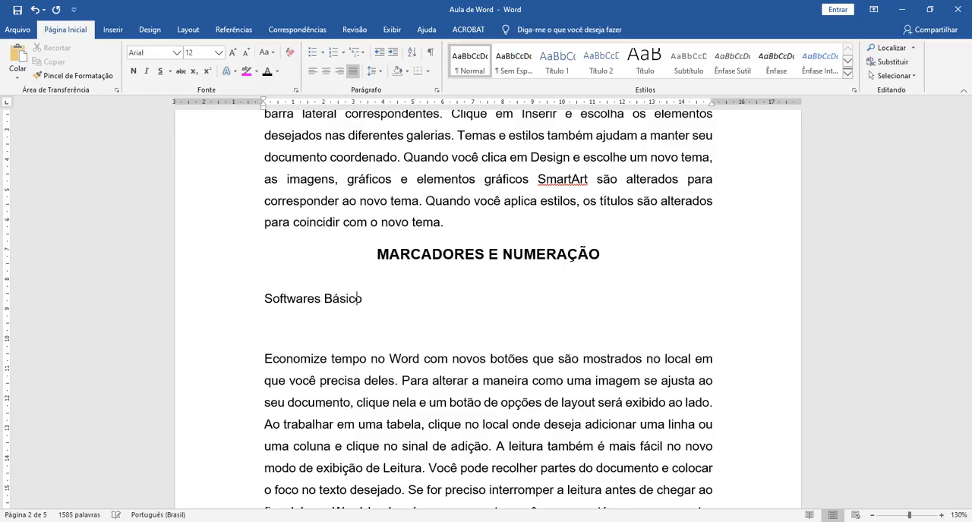
Step: Add the lines "Windows", "Excel", "Word" and "Power Point" below "Softwares Básicos", each in its own paragraph
key(Return)
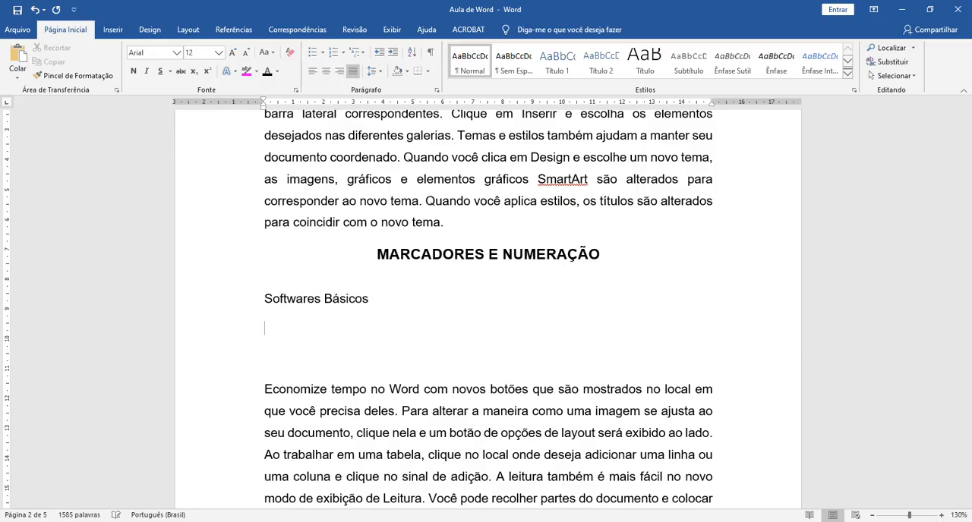
text(Windows)
key(Return)
text(Excel)
key(Return)
text(Word)
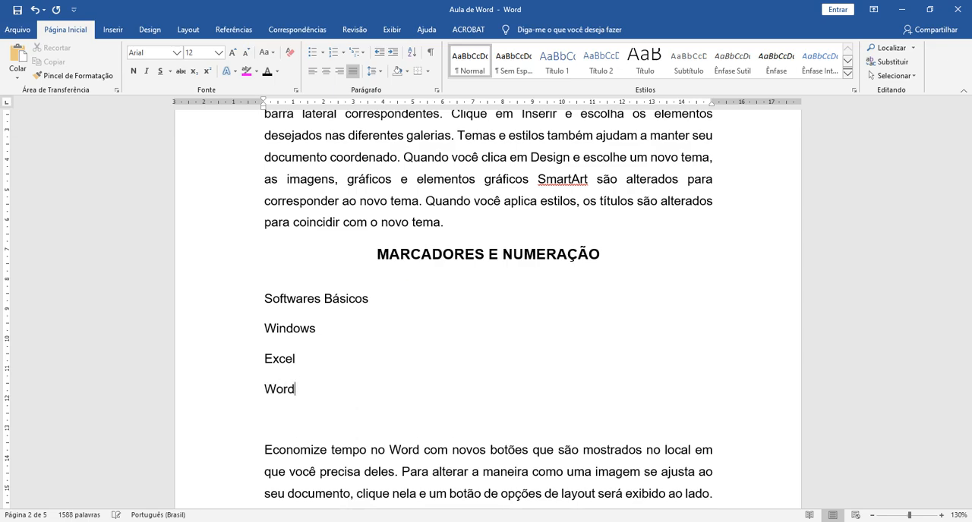
key(Return)
text(Power )
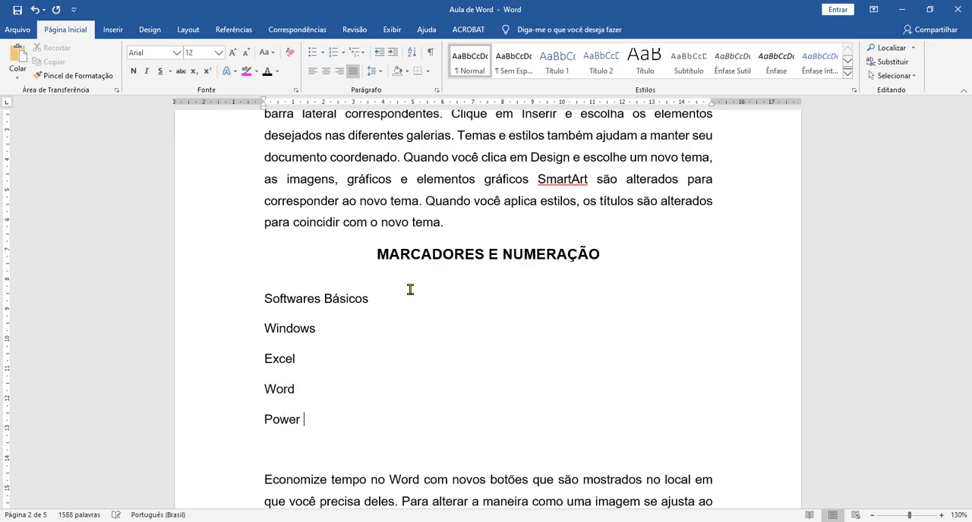
text(Point)
key(Return)
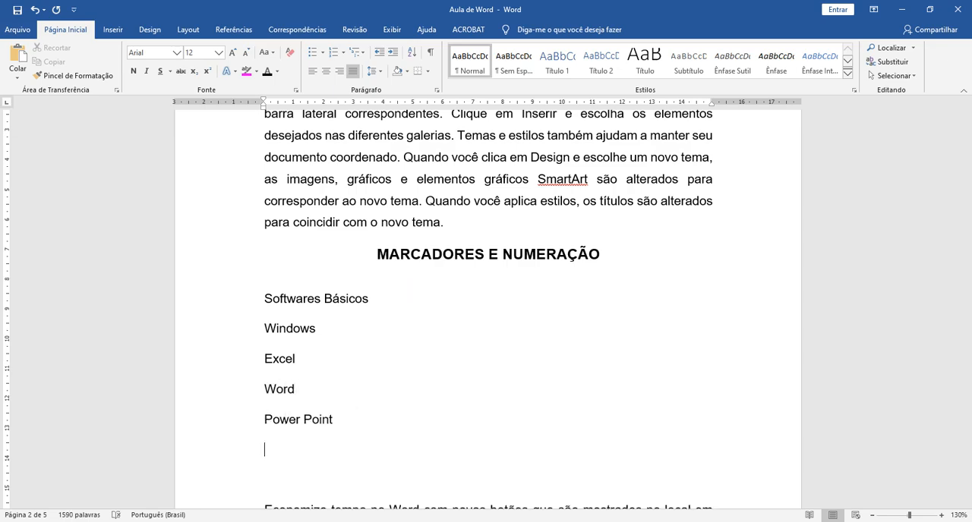
Step: Set the line spacing of the lines from "Softwares Básicos" to "Power Point" to 1,0
drag(223, 297, 236, 436)
click(375, 71)
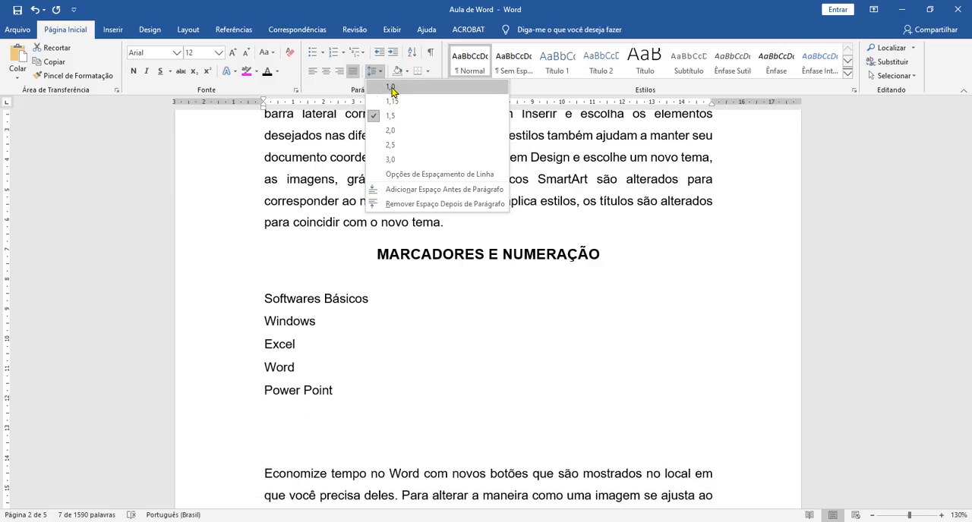
click(390, 87)
click(392, 369)
Step: Add the line "Softwares de Editoração" directly below "Power Point"
scroll(455, 353, down, 2)
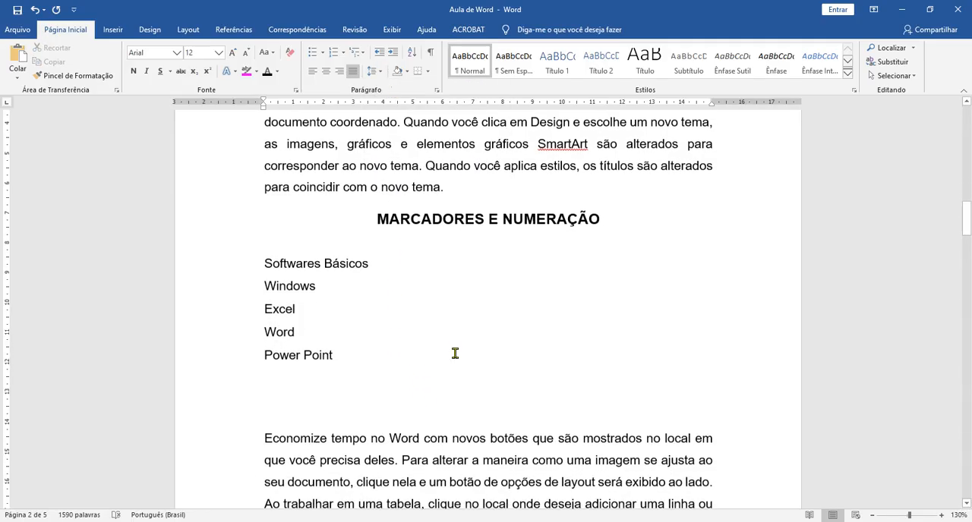
scroll(459, 359, down, 2)
scroll(321, 295, up, 1)
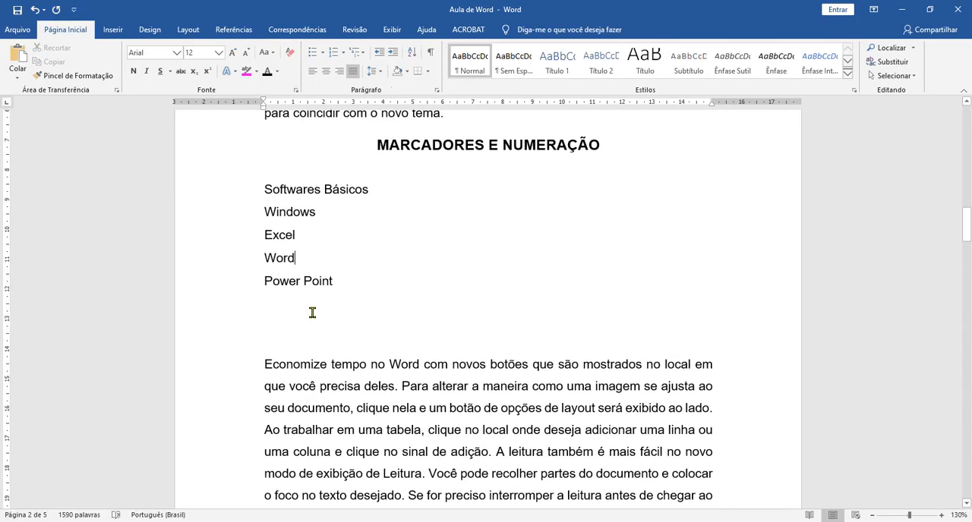
click(367, 285)
key(Return)
text(Softwares de Editração)
key(BackSpace)
key(BackSpace)
key(BackSpace)
key(BackSpace)
key(BackSpace)
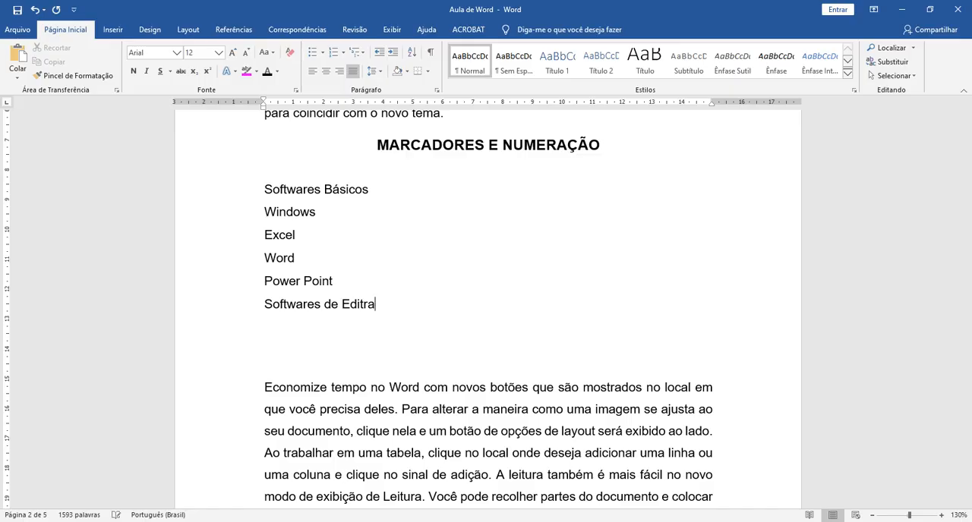
text(oração)
Step: Add the lines "Photoshop" and "Corel Draw" below "Softwares de Editoração"
key(Return)
text(Photoshop)
key(Return)
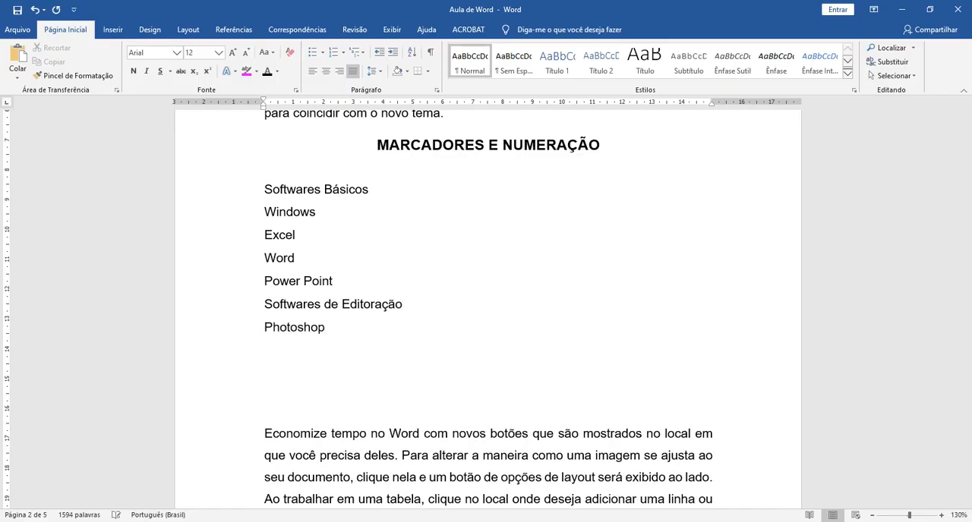
text(Corel Draw)
Step: Turn all lines from "Softwares Básicos" to "Corel Draw" into a bulleted list with the default round bullet
mouse_move(263, 190)
mouse_down()
mouse_move(332, 198)
mouse_move(384, 247)
mouse_move(399, 354)
mouse_up()
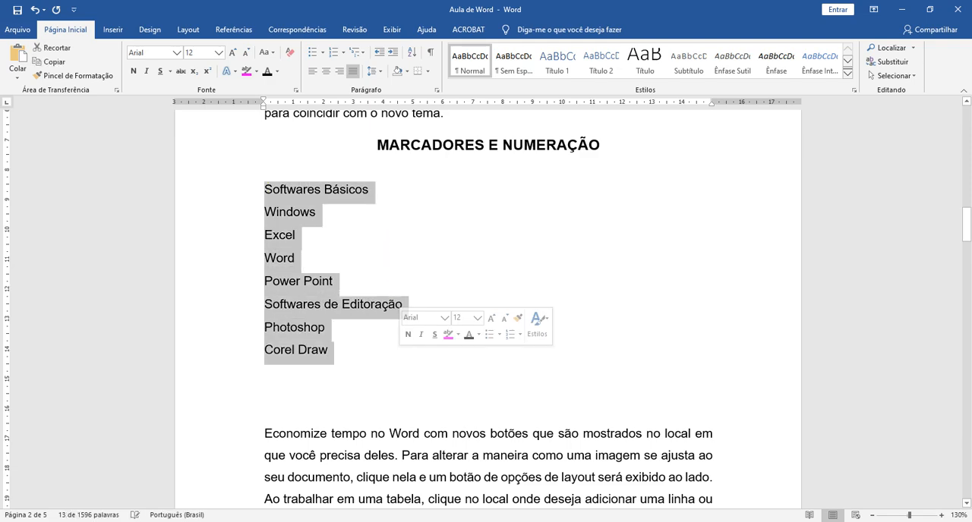
click(644, 288)
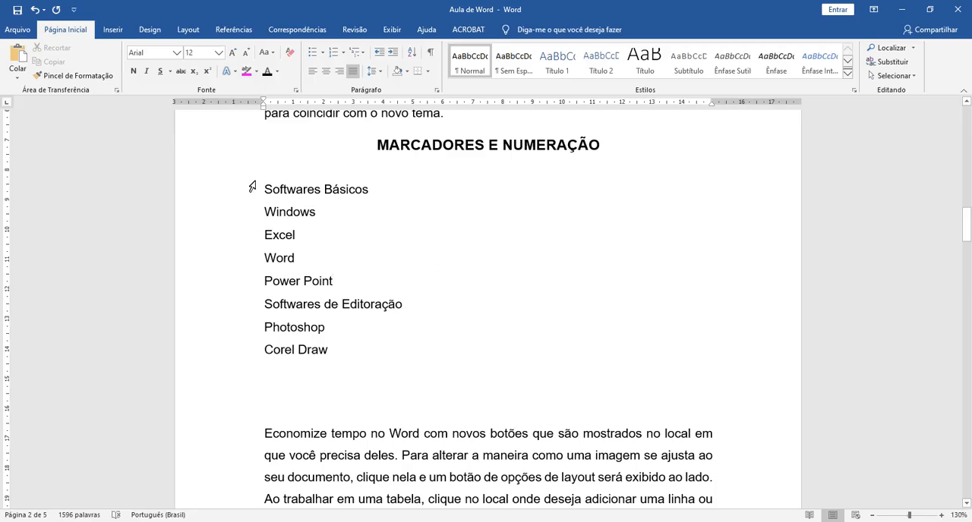
mouse_move(262, 189)
mouse_down()
mouse_move(312, 201)
mouse_move(349, 351)
mouse_up()
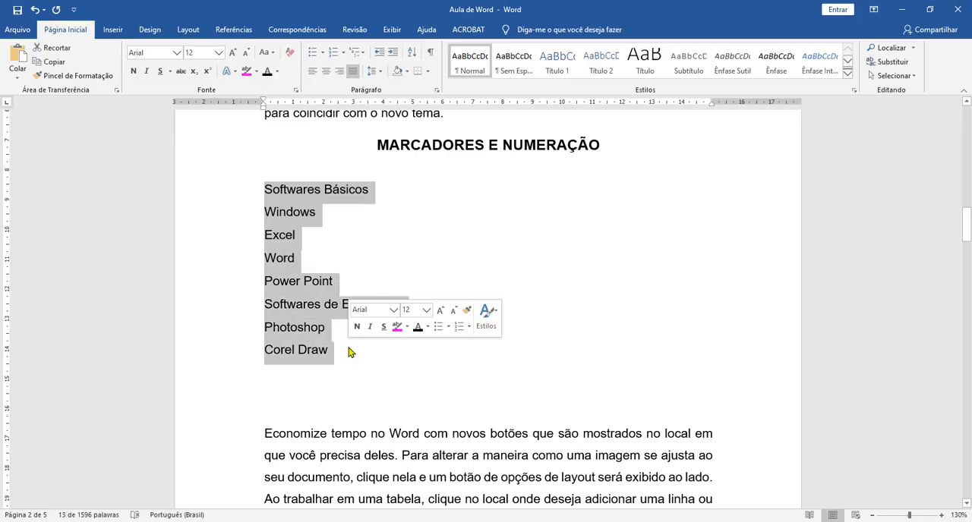
click(310, 55)
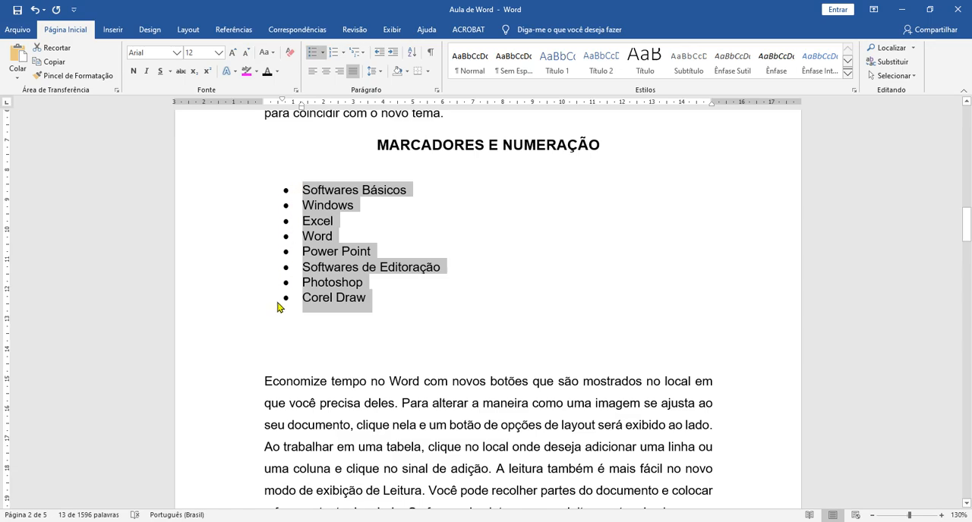
Step: Insert an empty bullet item after "Softwares Básicos" and remove it again
click(438, 196)
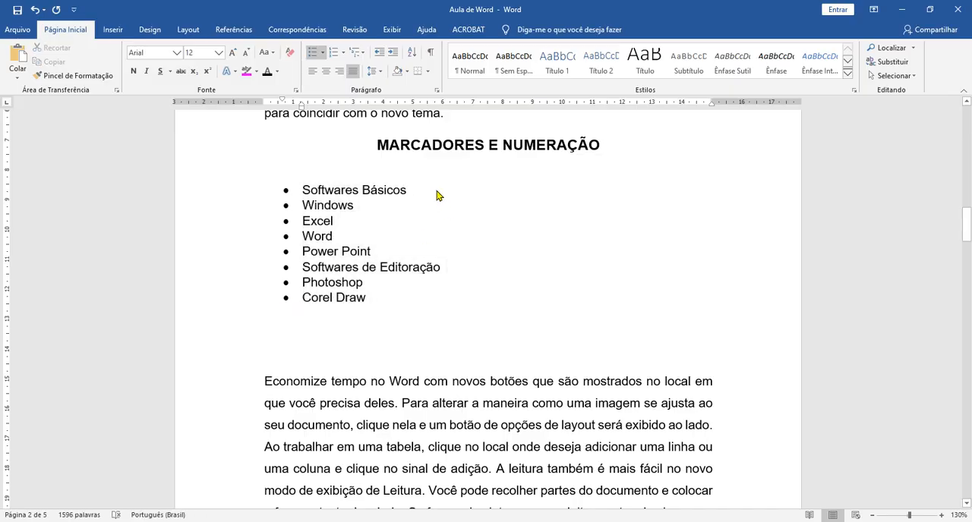
key(Return)
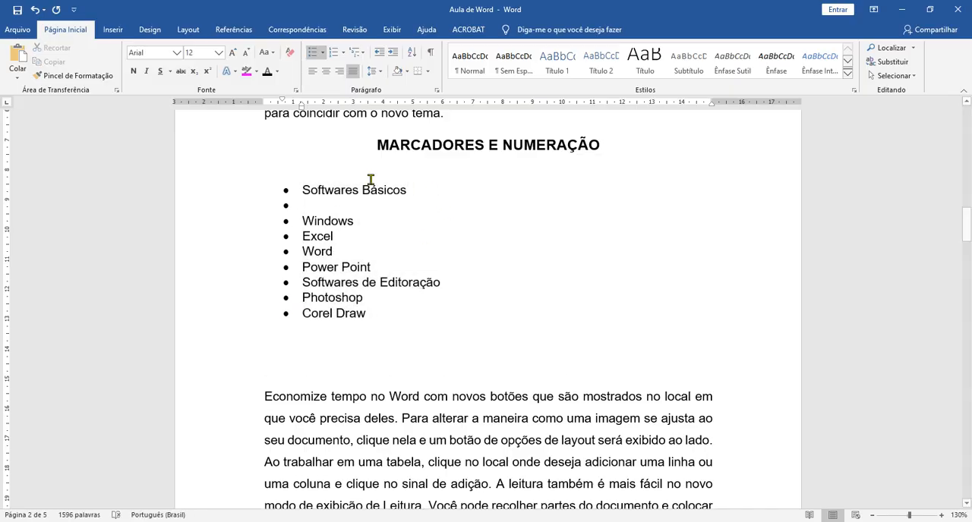
click(220, 207)
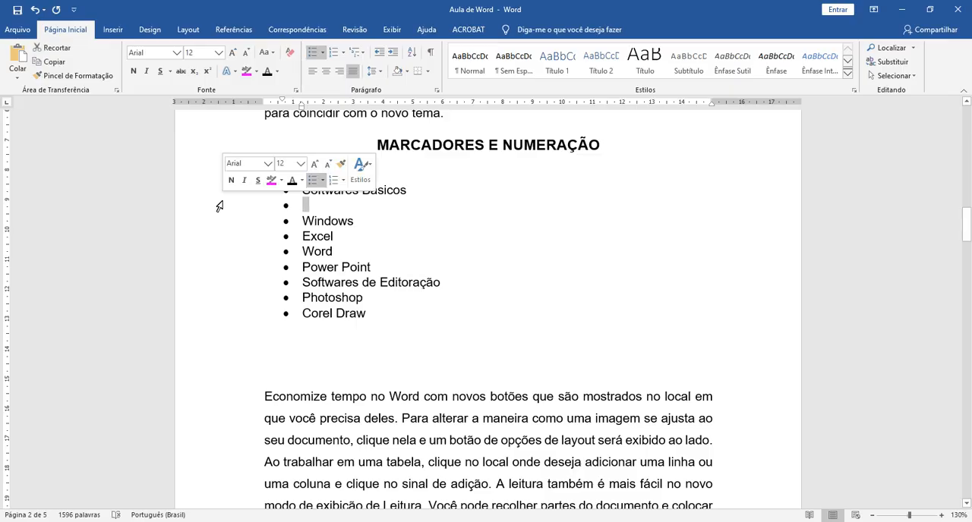
click(322, 206)
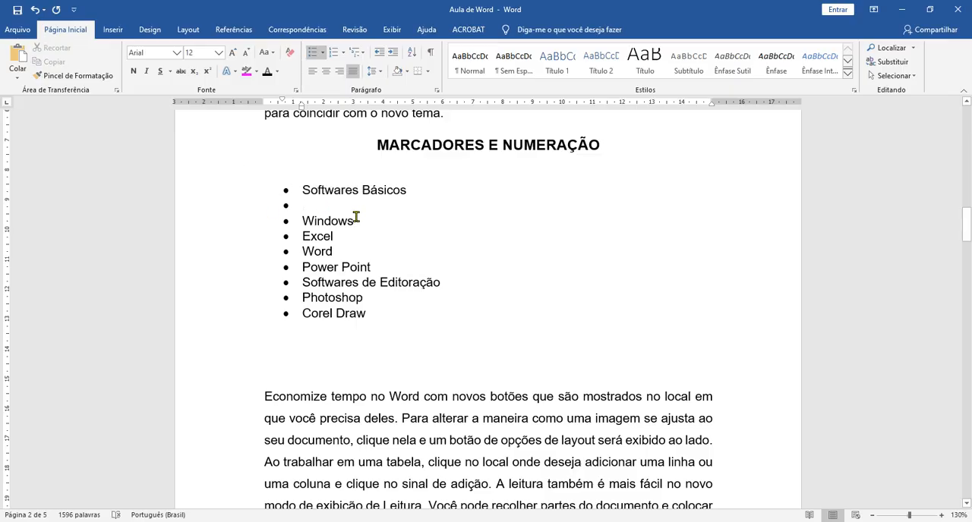
key(Delete)
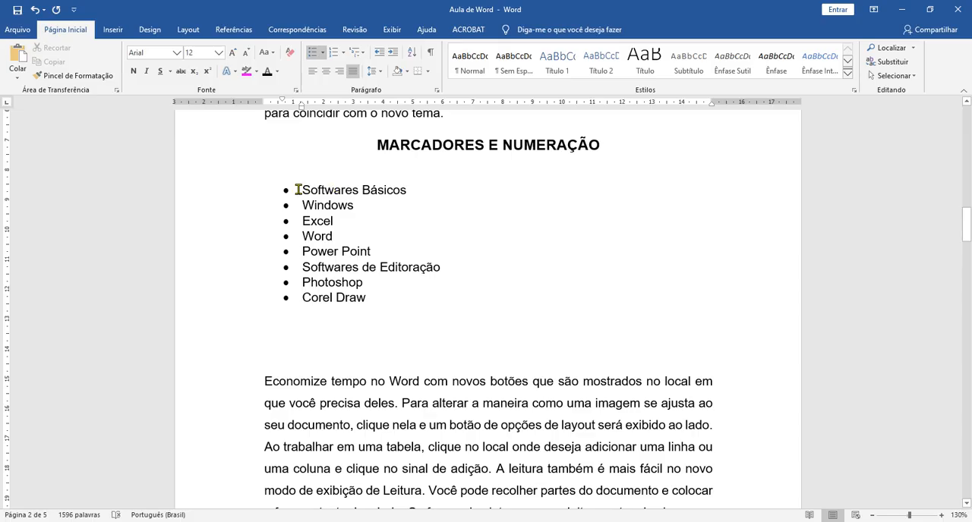
Step: Change the bullets of the whole software list to the check mark from the bullet library
mouse_move(302, 190)
mouse_down()
mouse_move(350, 217)
mouse_move(379, 305)
mouse_up()
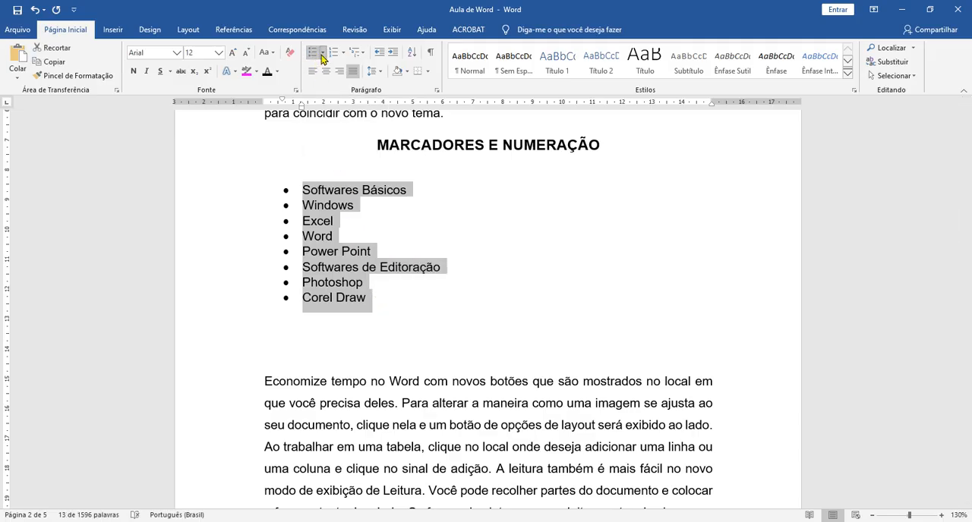
click(322, 52)
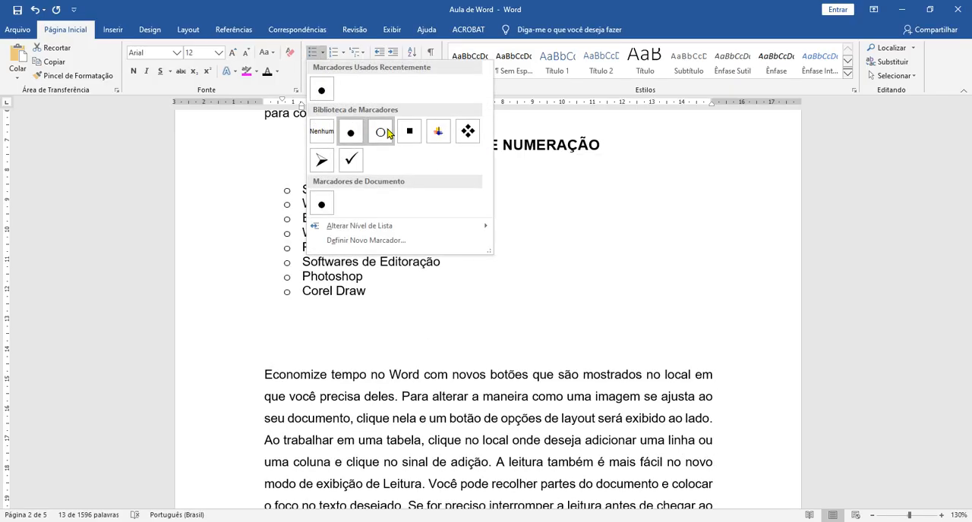
click(350, 159)
click(292, 190)
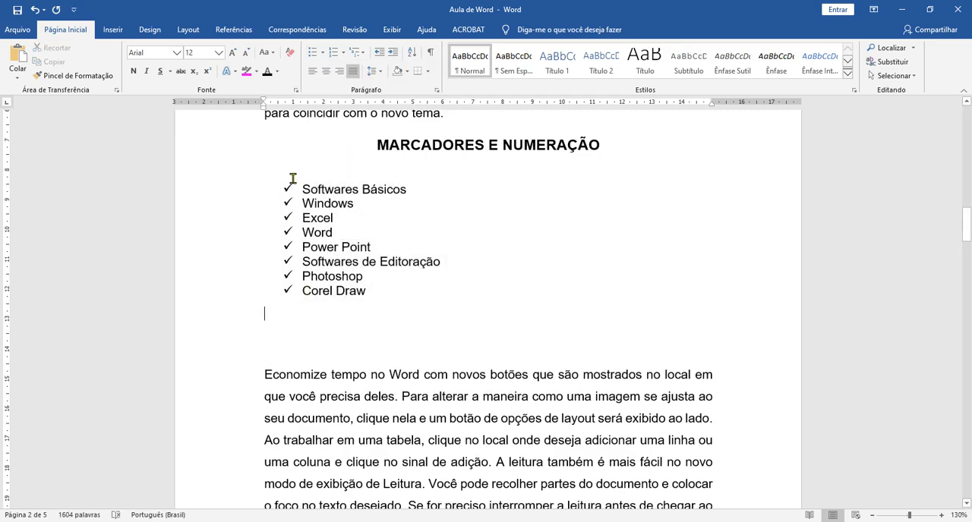
Step: Define a new bullet for the whole software list using the circled right-arrow symbol, Wingdings character 220
mouse_move(381, 296)
mouse_down()
mouse_move(303, 244)
mouse_move(292, 191)
mouse_up()
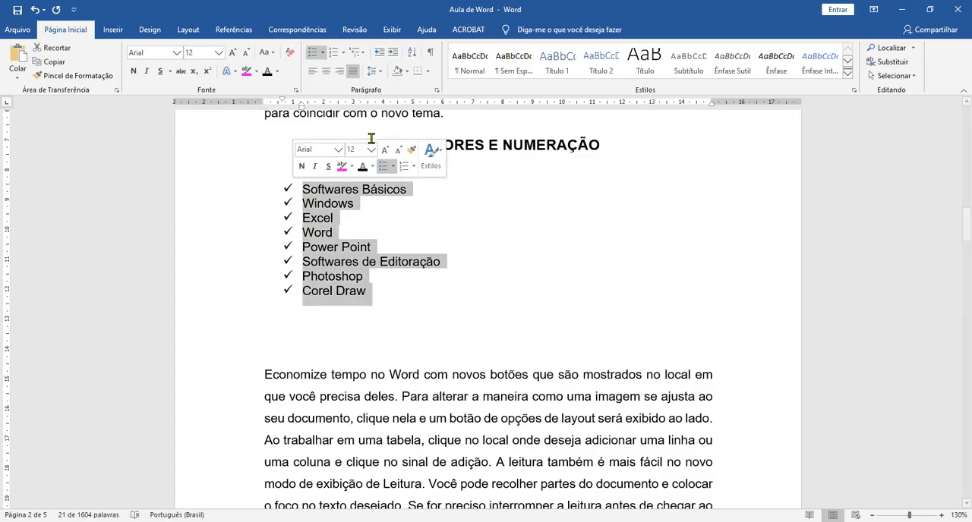
click(322, 53)
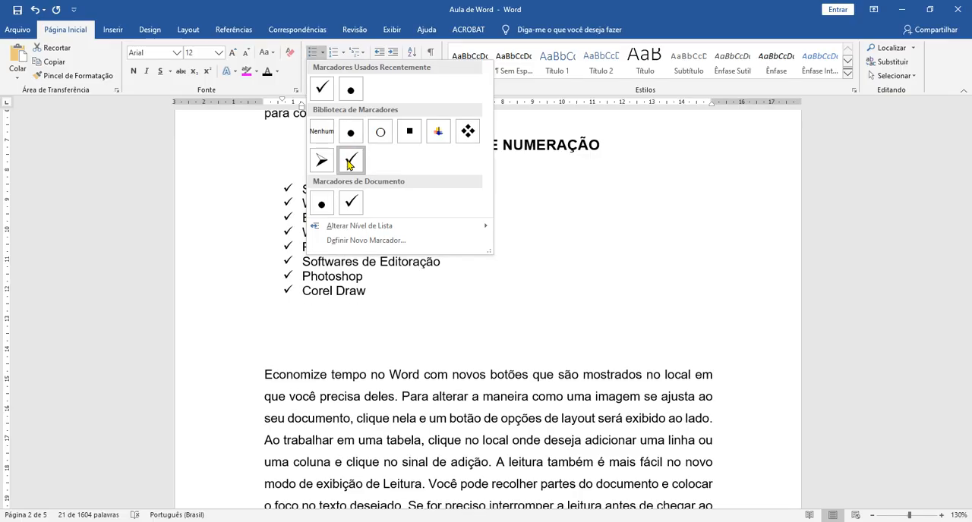
click(383, 246)
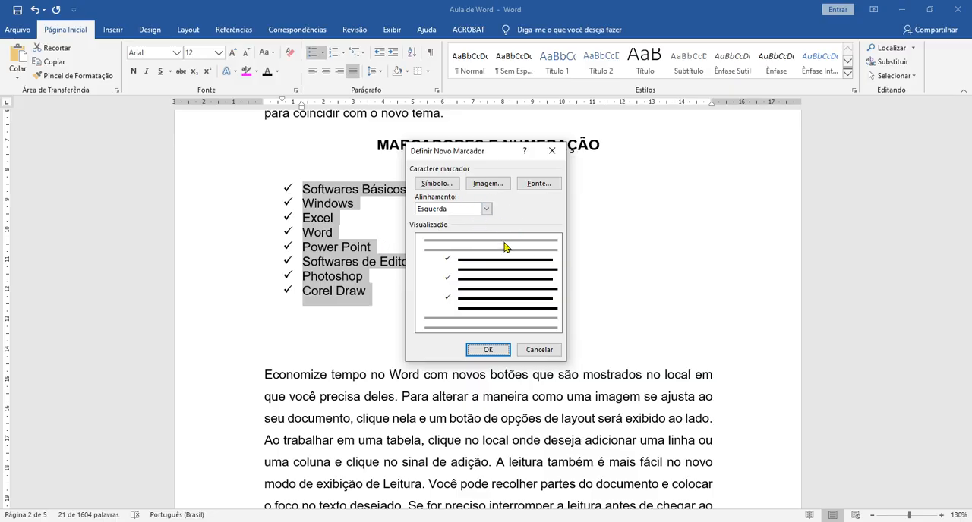
click(452, 185)
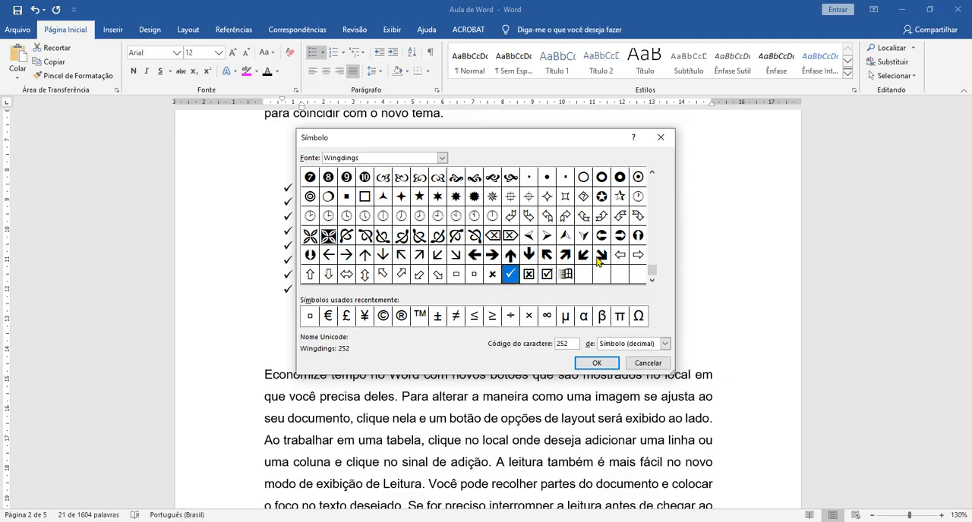
click(619, 236)
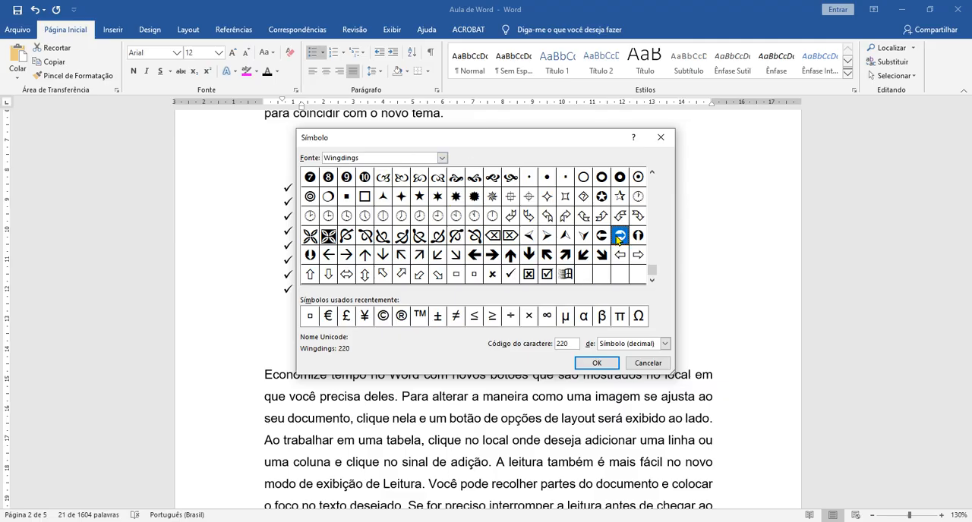
click(597, 364)
click(492, 349)
key(Right)
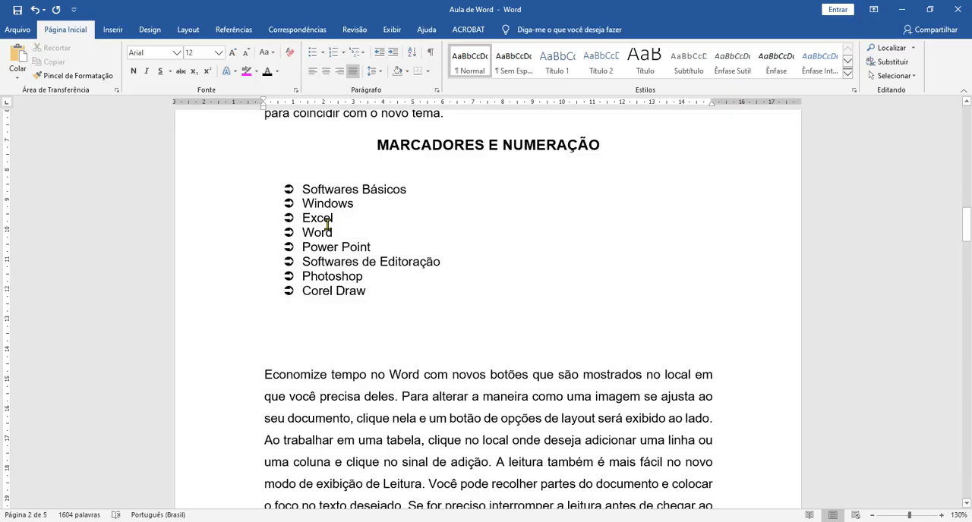
Step: Remove the bullets from the software list and number all its items in the 1., 2., 3. format
drag(302, 190, 374, 295)
click(312, 51)
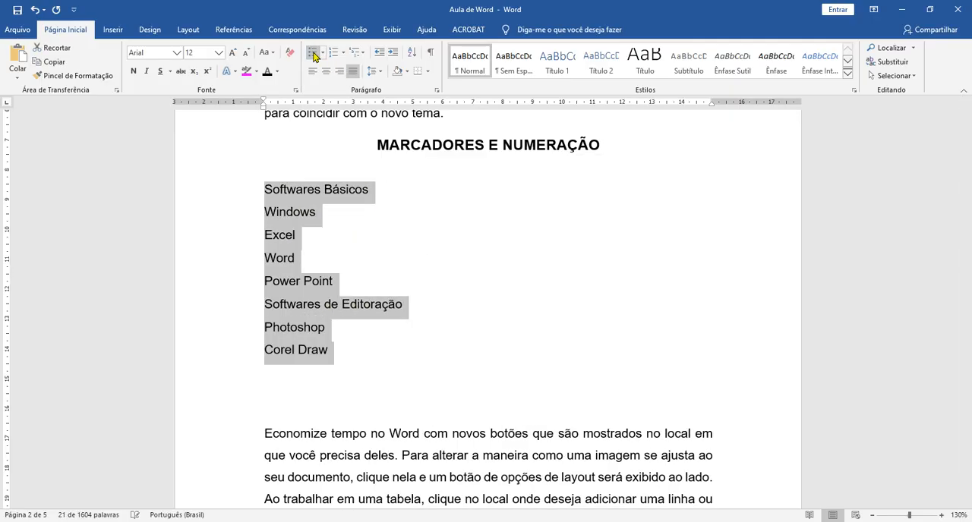
click(423, 274)
drag(232, 192, 217, 360)
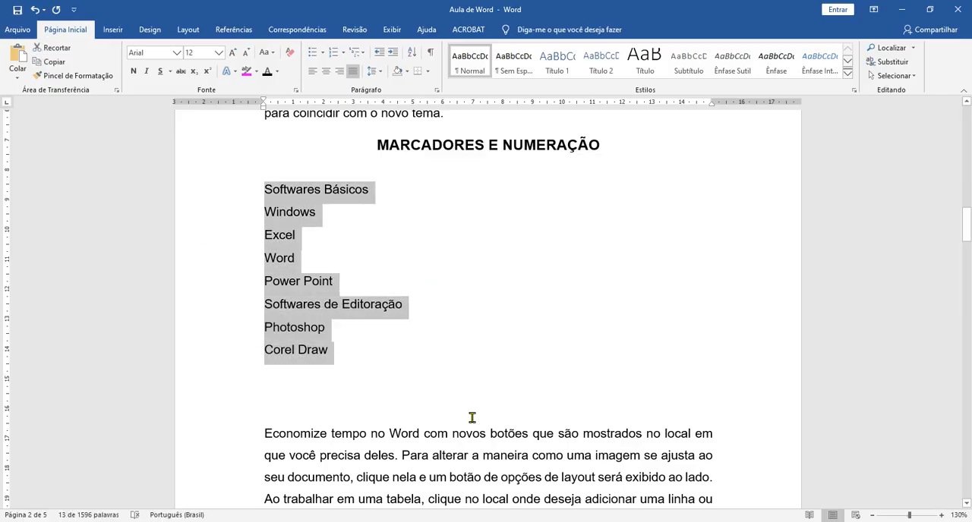
click(333, 53)
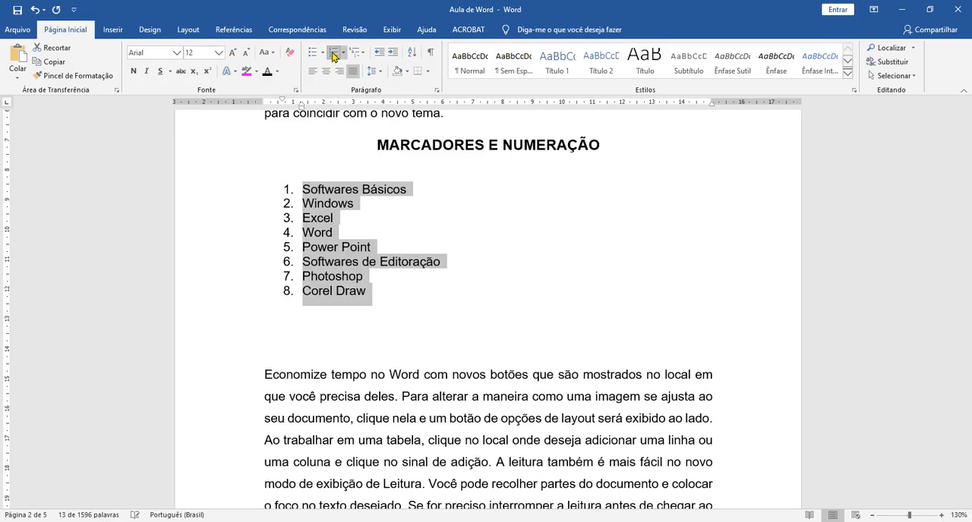
Step: Insert an empty numbered item after "Windows" and remove it again
click(503, 275)
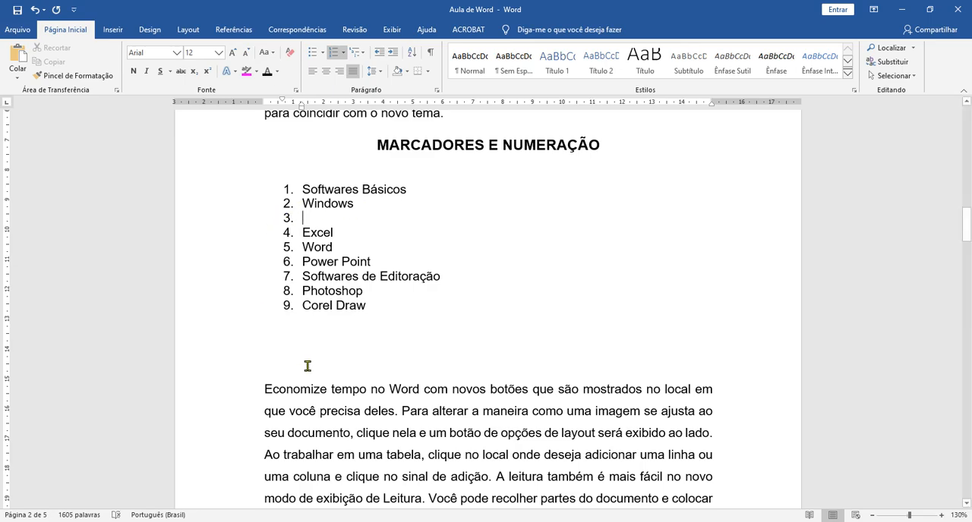
key(Delete)
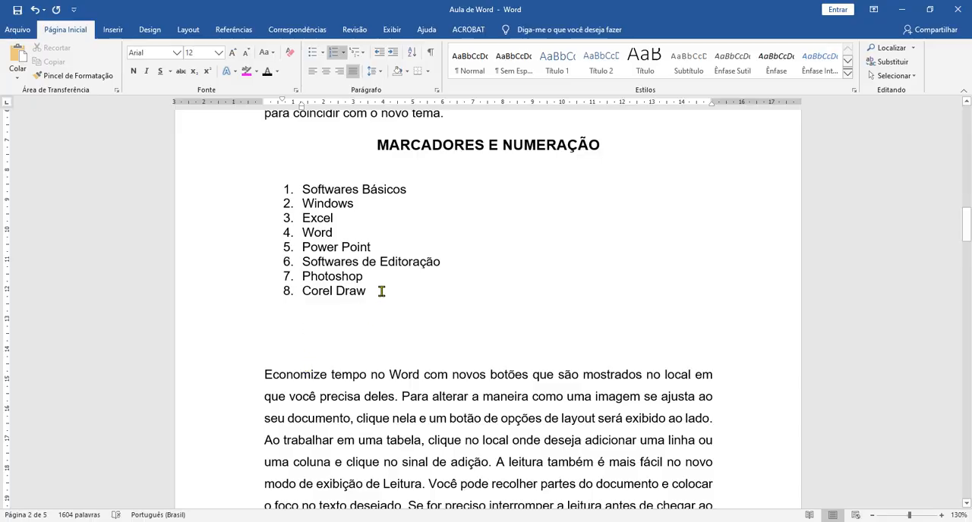
Step: Change the numbering of the whole software list to the a), b), c) format from the numbering library
mouse_move(364, 291)
mouse_down()
mouse_move(294, 232)
mouse_move(286, 190)
mouse_up()
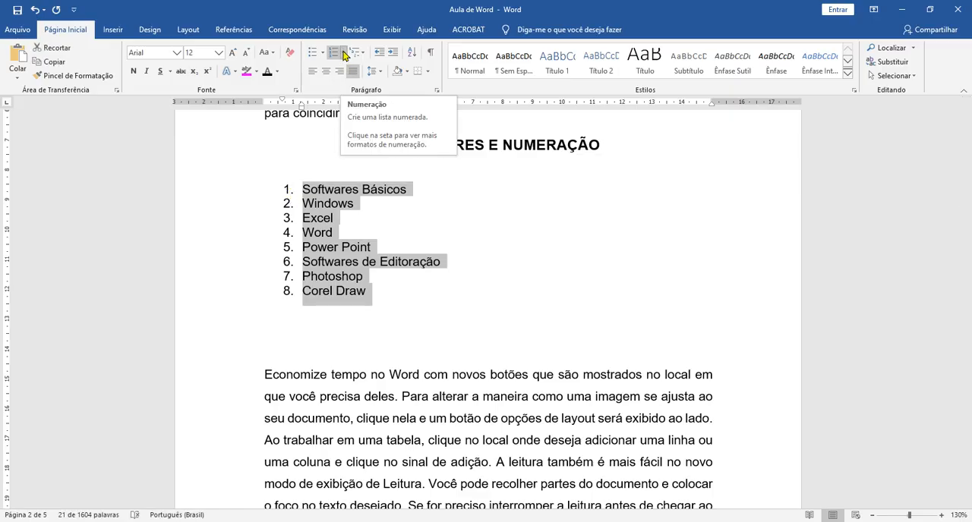
click(344, 53)
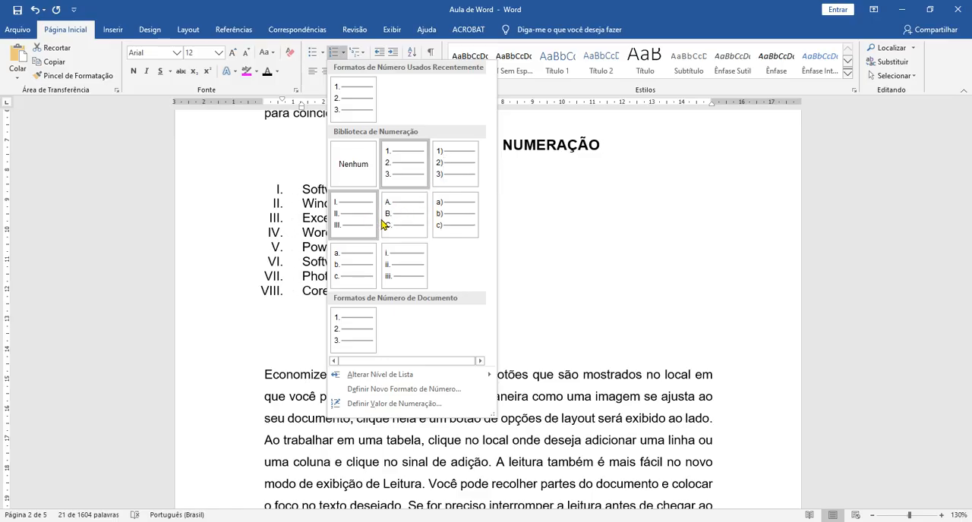
click(444, 219)
click(434, 264)
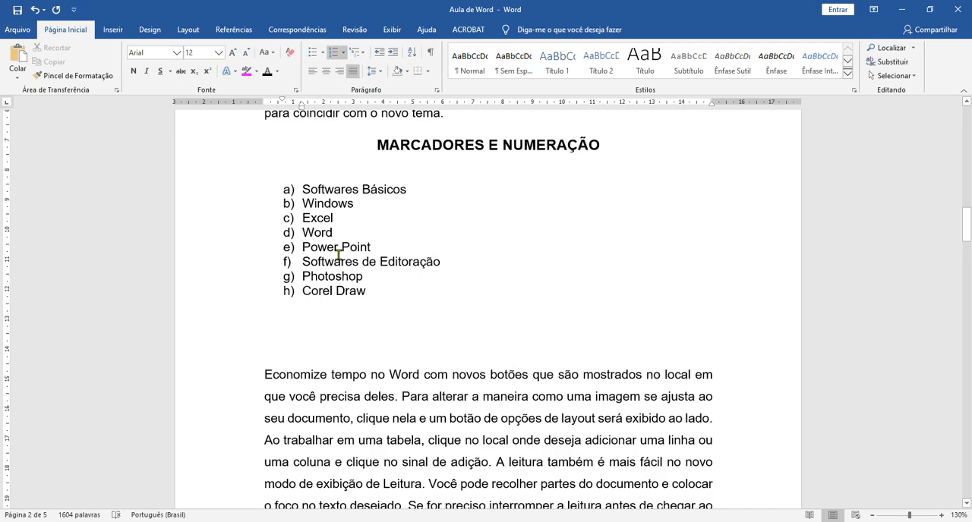
Step: Set the software list's numbering value to start a new list at the letter e
mouse_move(388, 294)
mouse_down()
mouse_move(287, 240)
mouse_move(278, 188)
mouse_up()
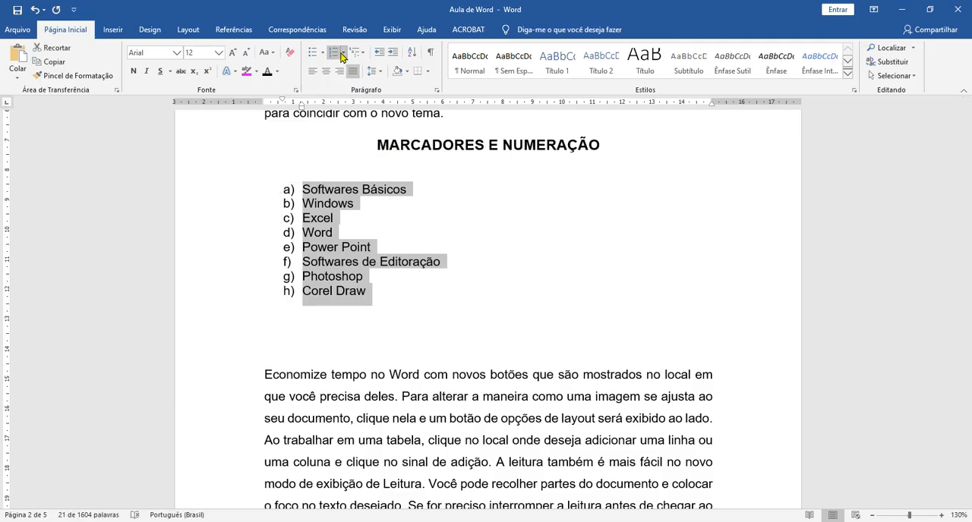
click(343, 55)
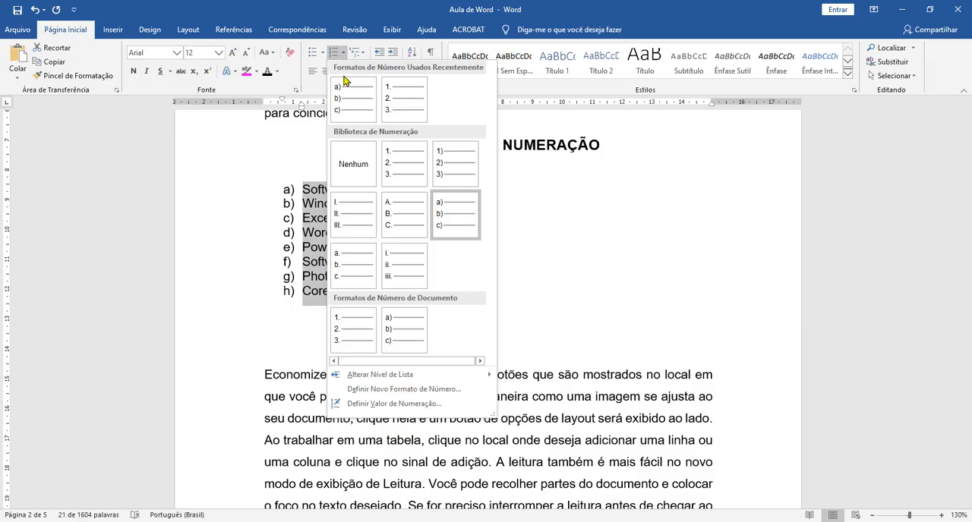
click(393, 407)
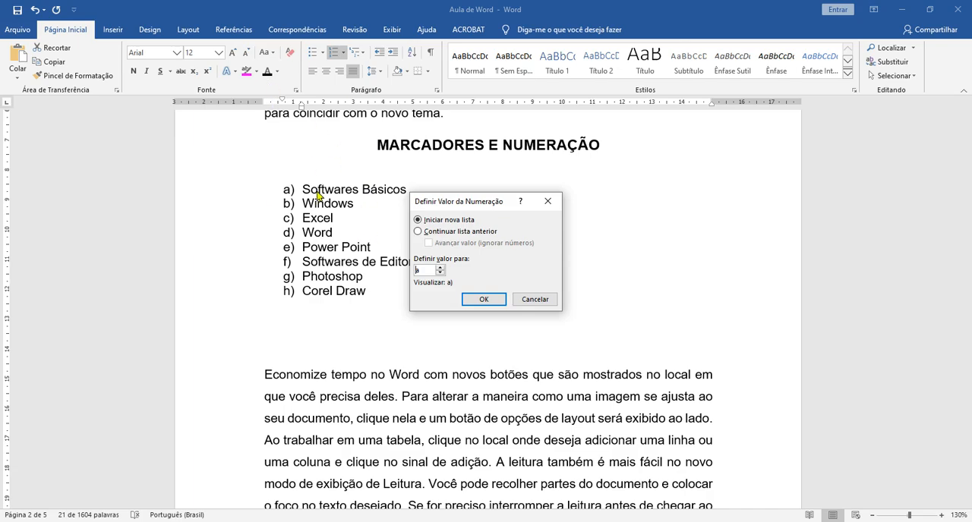
click(425, 232)
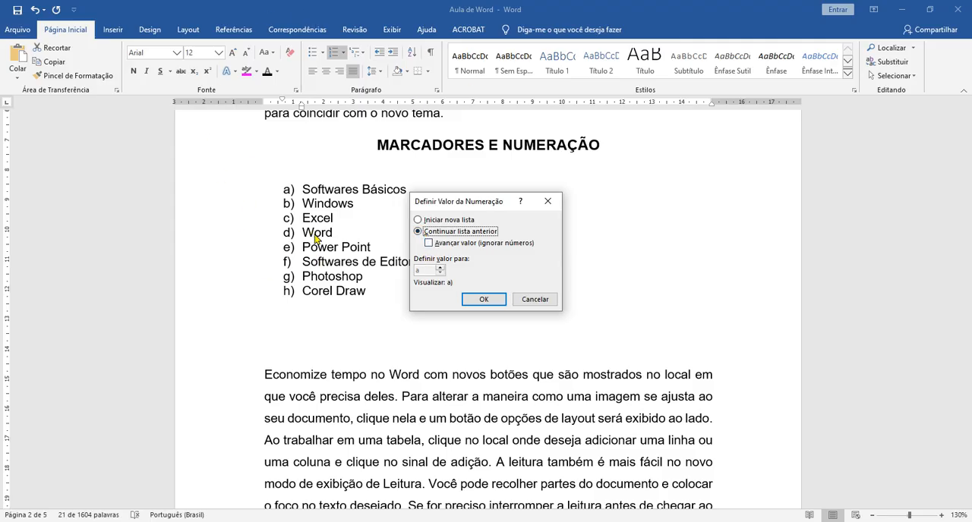
click(418, 220)
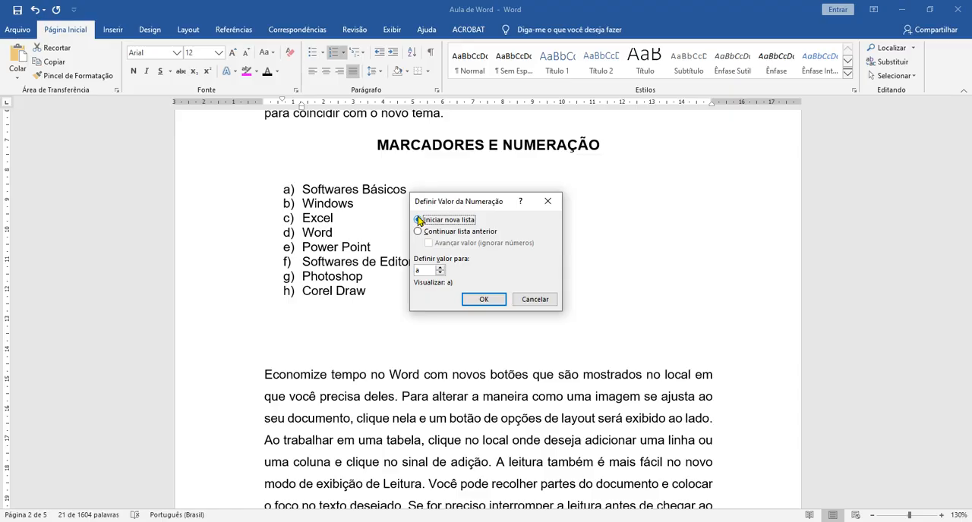
click(450, 236)
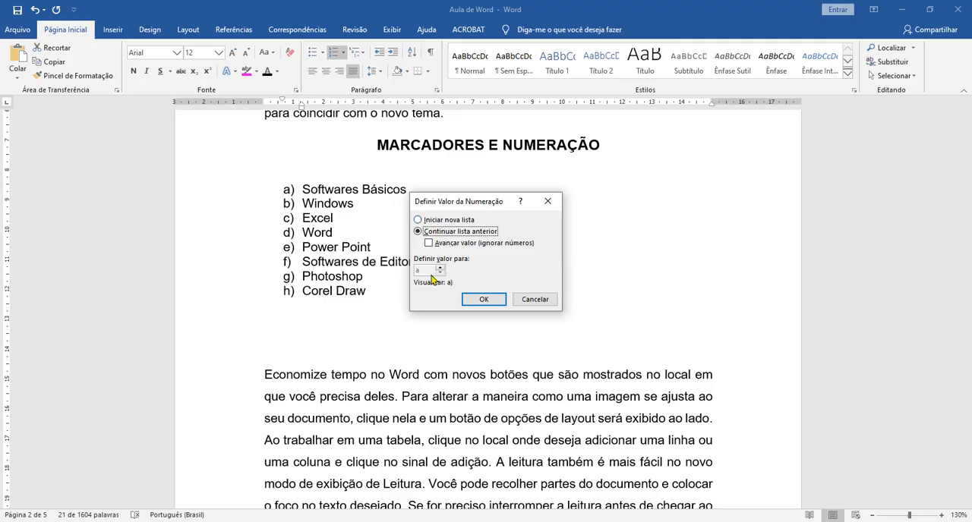
click(439, 221)
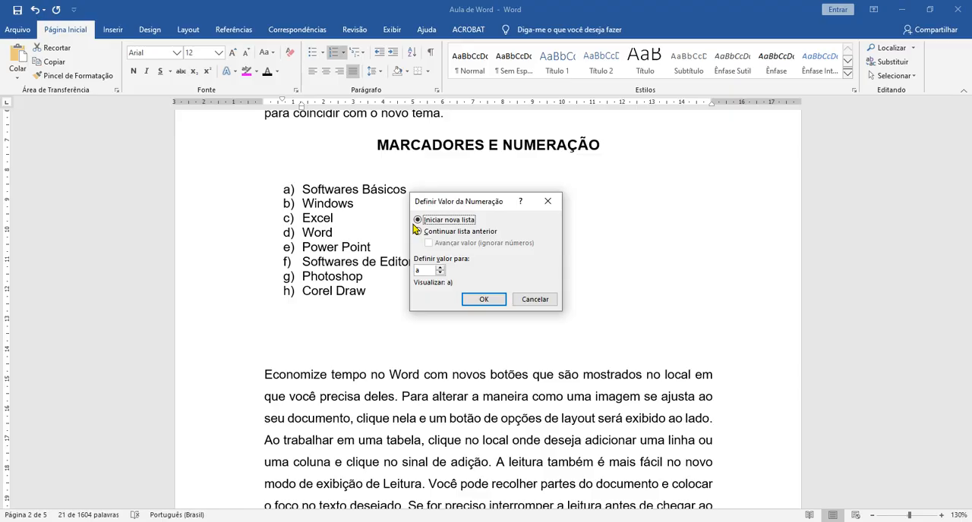
click(440, 267)
click(439, 268)
click(495, 300)
click(496, 292)
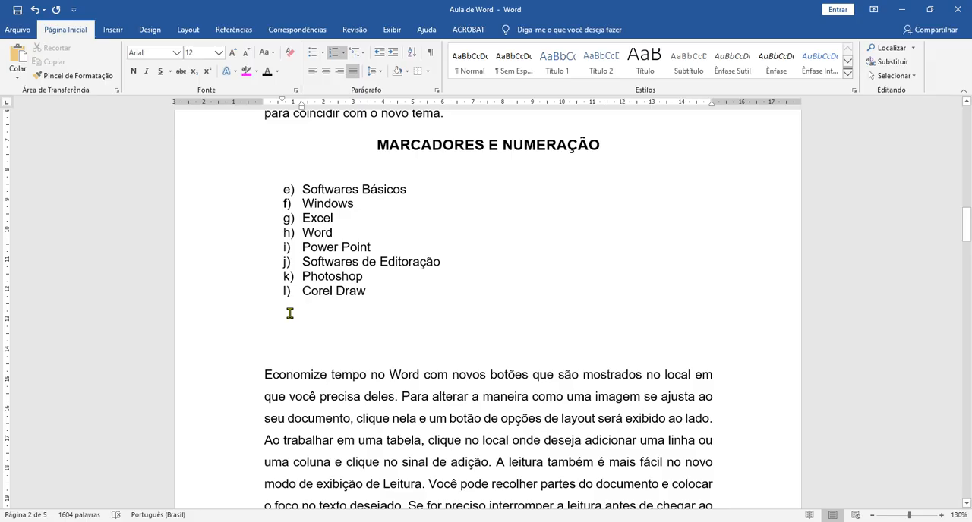
Step: Reset the software list's numbering value so that a new list starts at the letter a
mouse_move(302, 192)
mouse_down()
mouse_move(319, 261)
mouse_move(371, 296)
mouse_up()
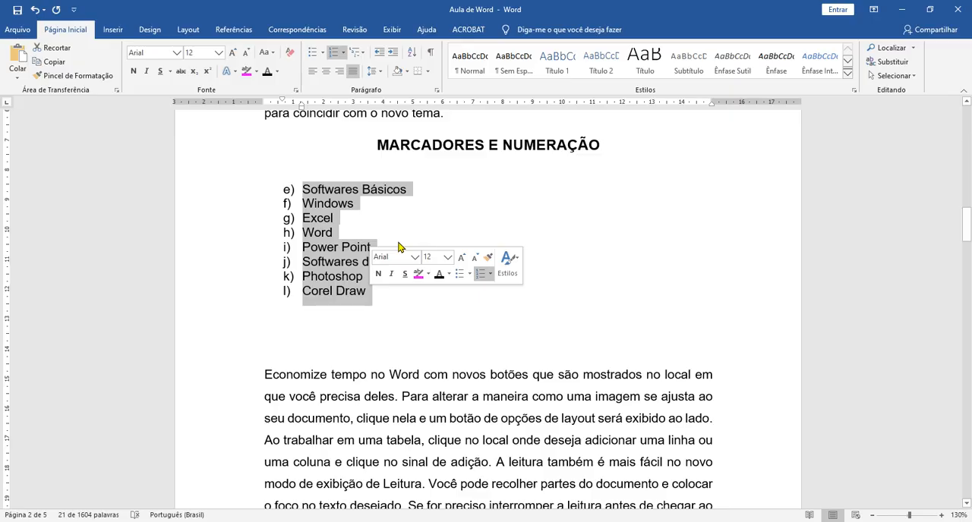
click(342, 52)
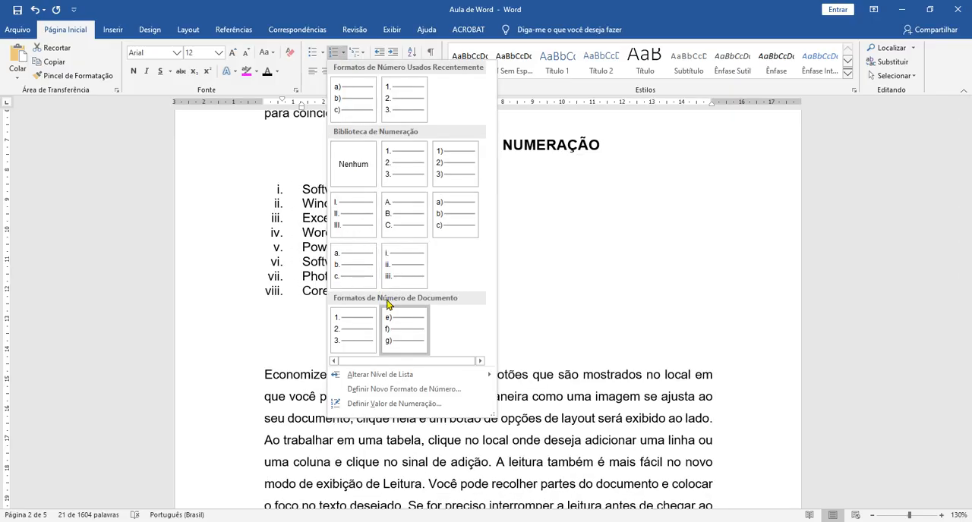
click(374, 406)
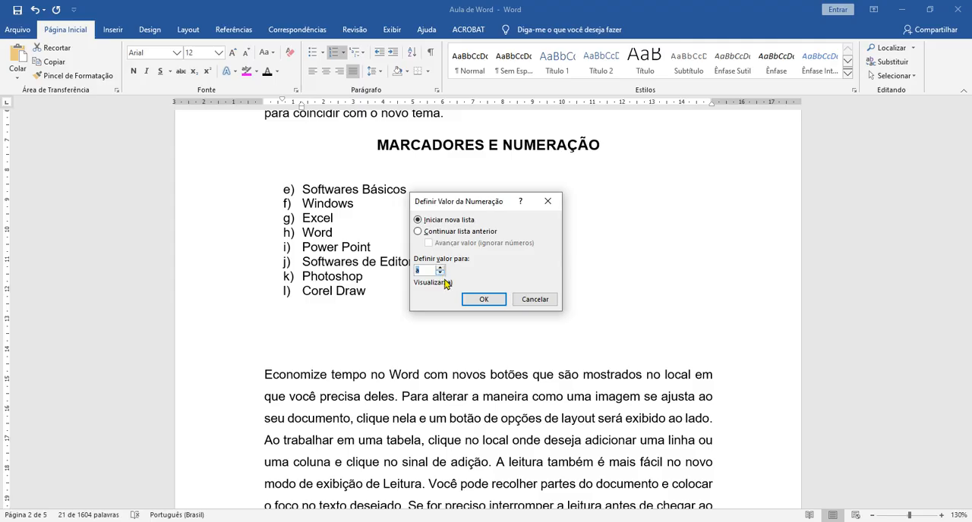
click(484, 299)
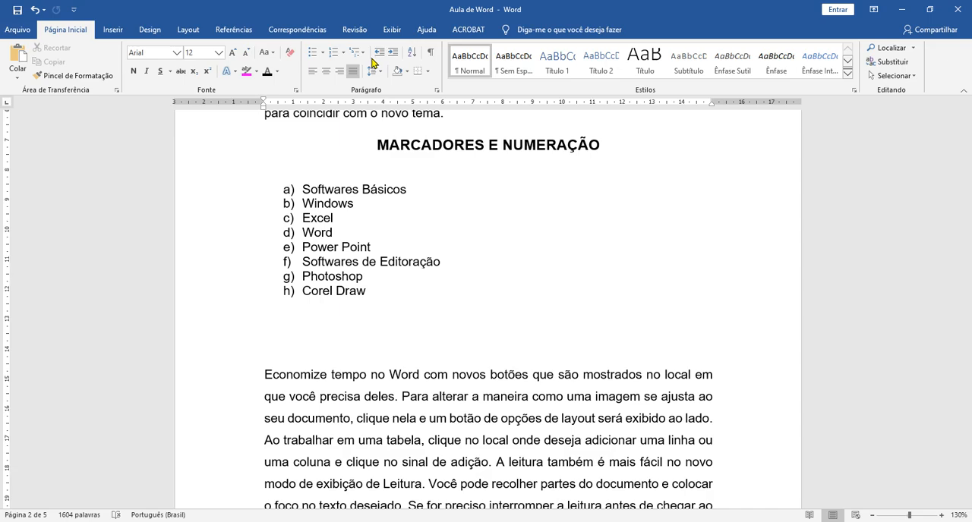
click(442, 278)
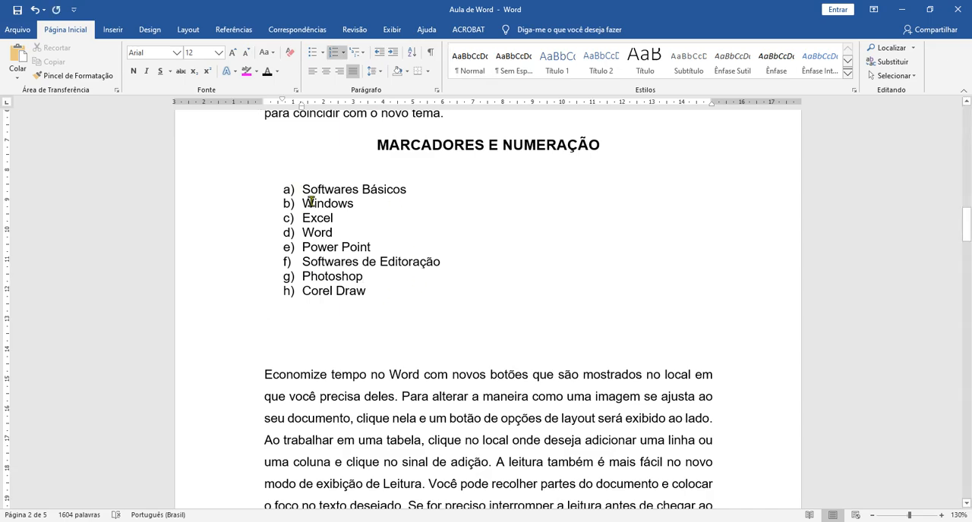
Step: Change the software list's lettering to the 1., 2., 3. format from the document number formats
drag(302, 190, 382, 301)
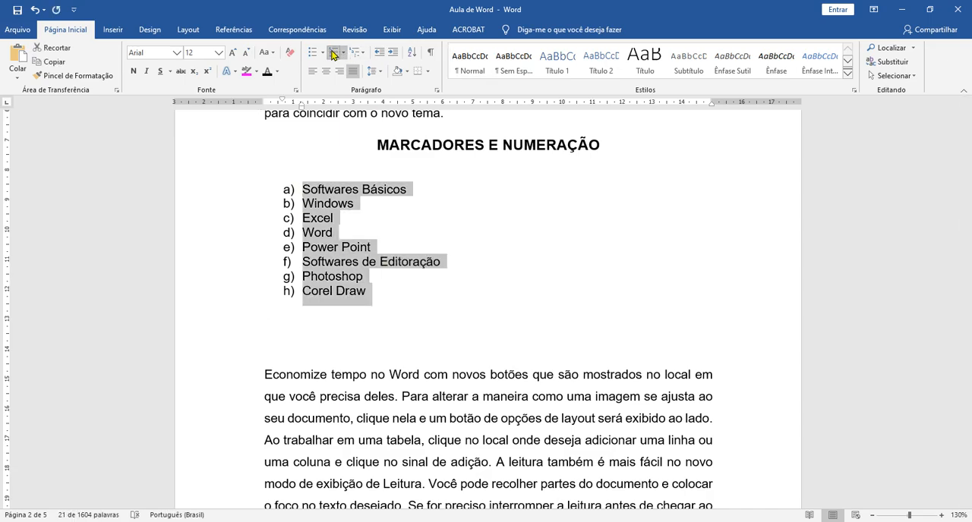
click(332, 55)
click(333, 55)
click(343, 52)
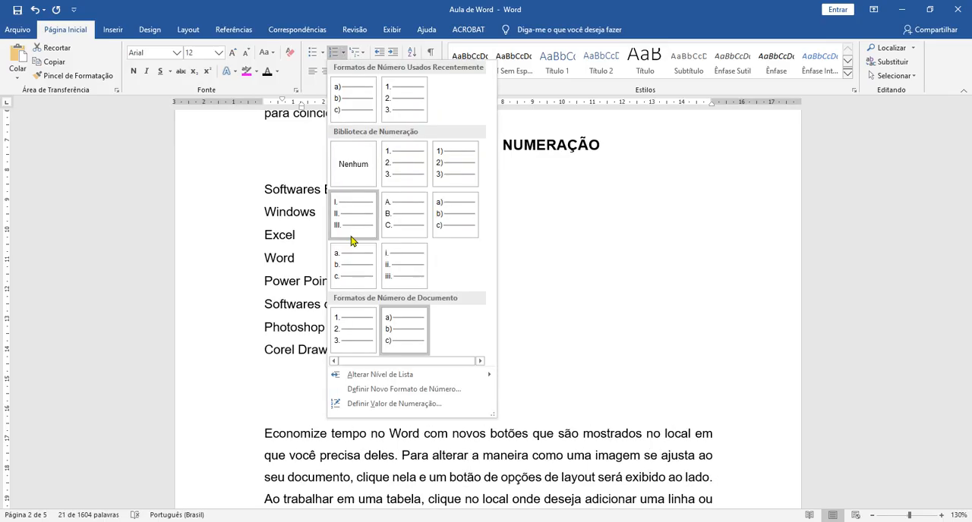
click(352, 321)
click(432, 289)
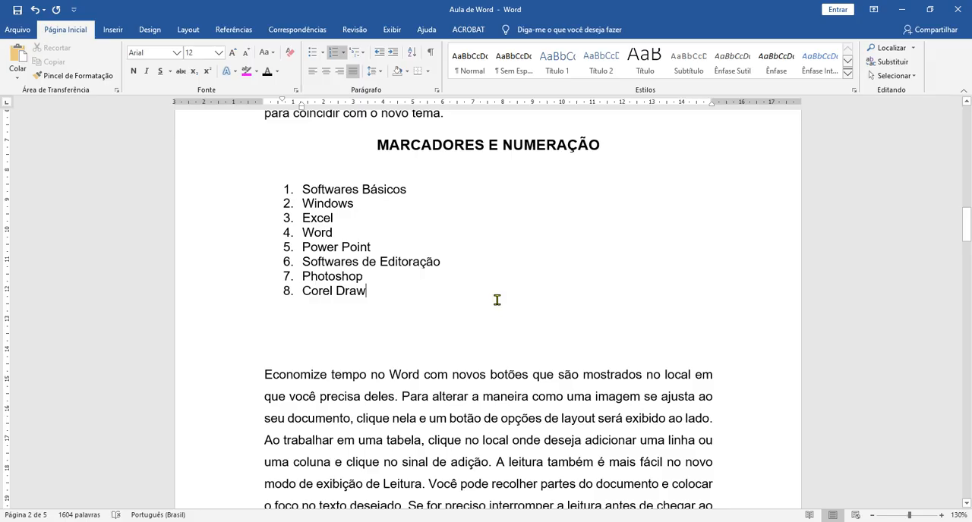
Step: Make the list items "Softwares Básicos" and "Softwares de Editoração" bold
click(244, 191)
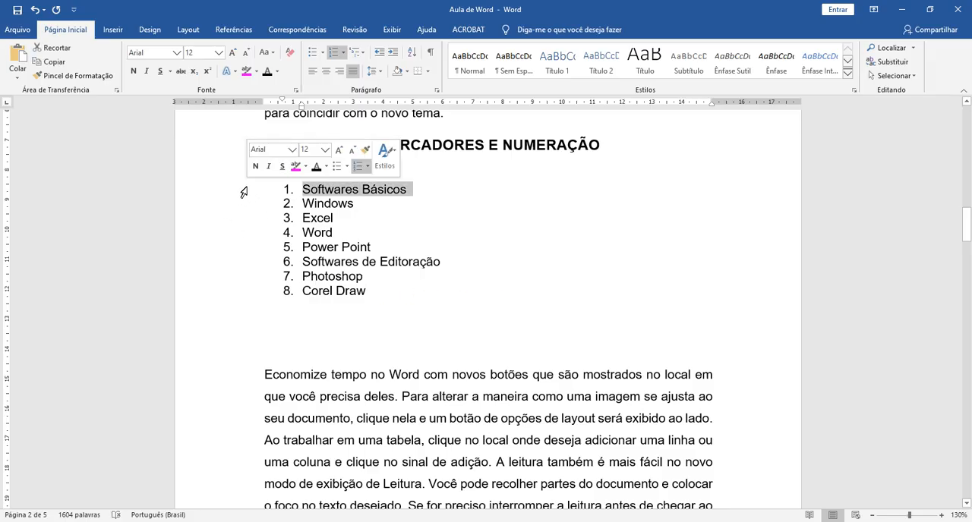
click(132, 72)
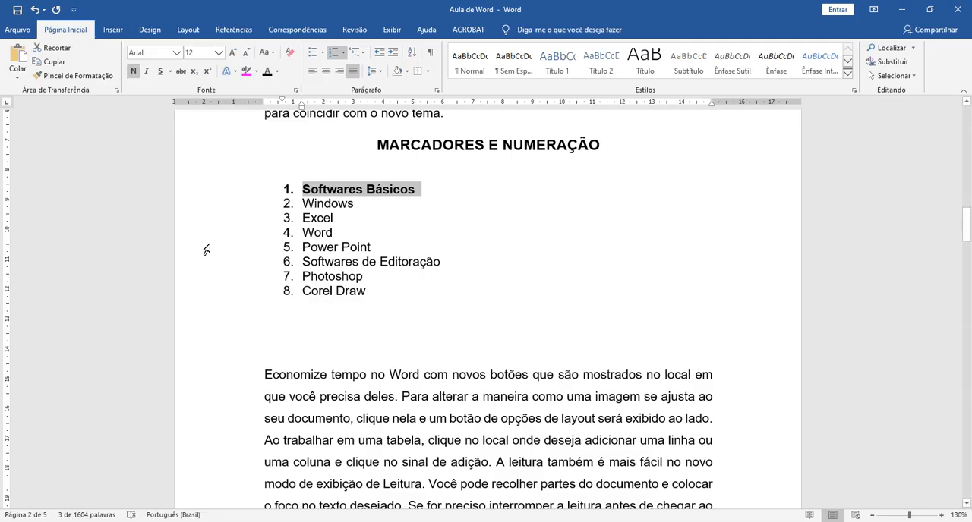
click(244, 263)
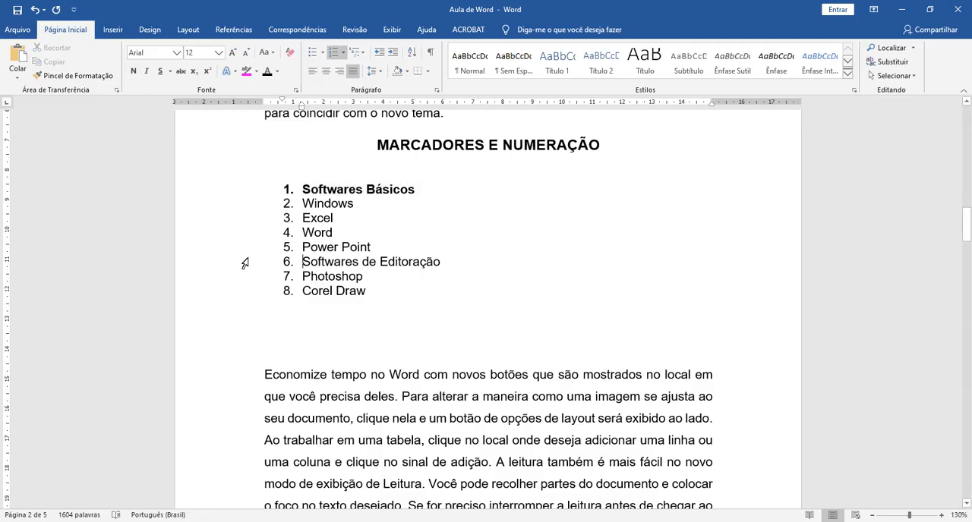
click(133, 71)
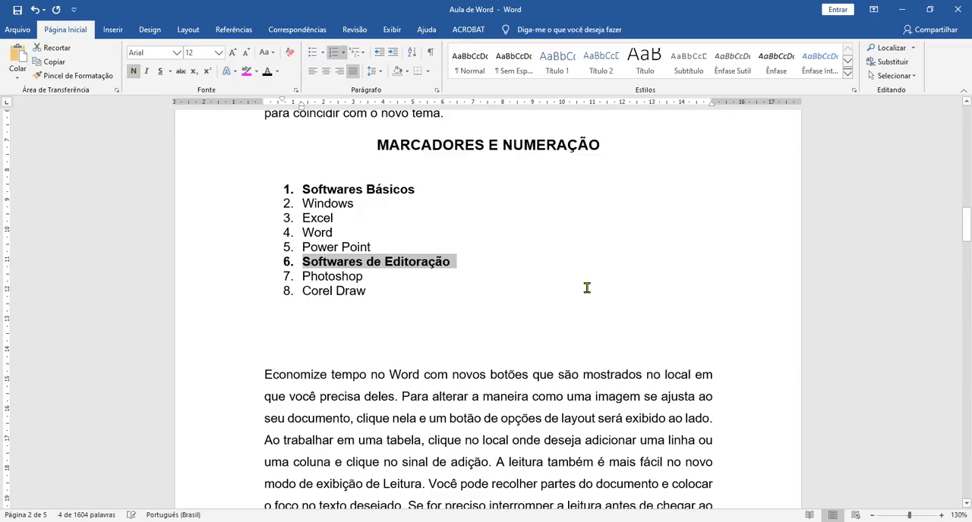
click(585, 286)
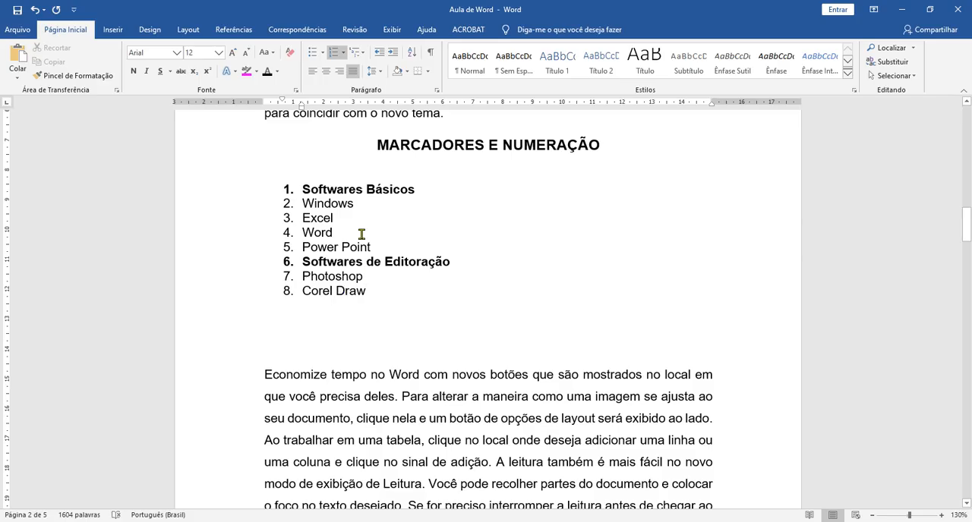
click(318, 205)
drag(302, 204, 394, 252)
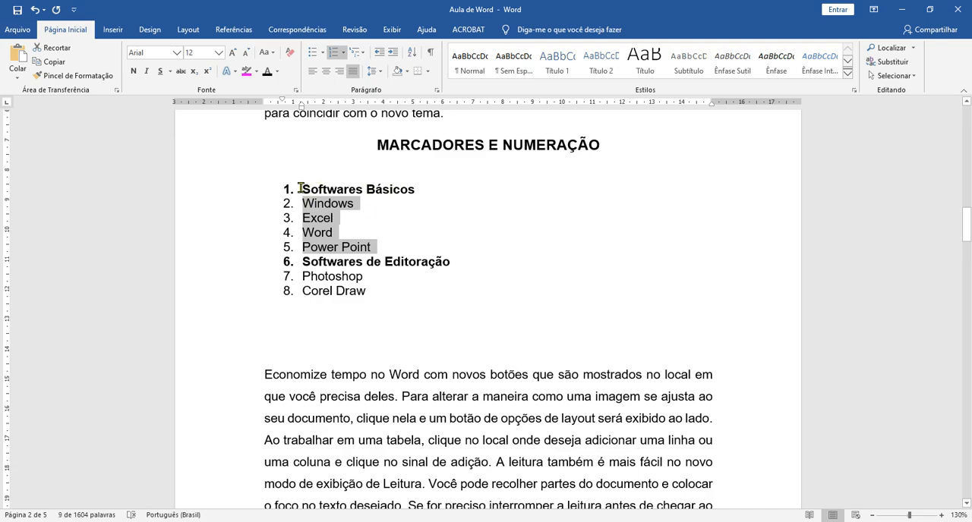
click(345, 234)
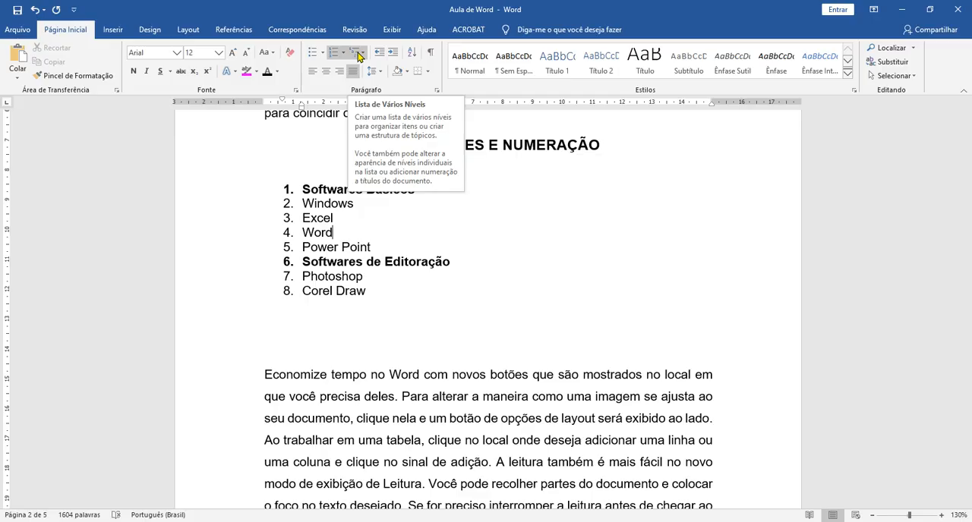
click(558, 278)
click(287, 189)
drag(315, 195, 368, 288)
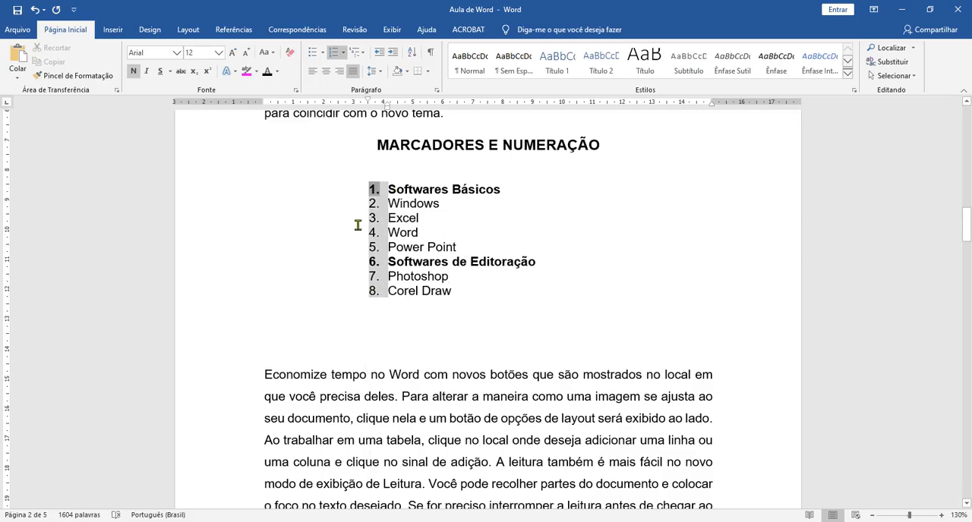
key(ctrl+z)
Step: Remove the numbering from the entire software list, from "Softwares Básicos" through "Corel Draw"
click(323, 217)
drag(318, 196, 366, 285)
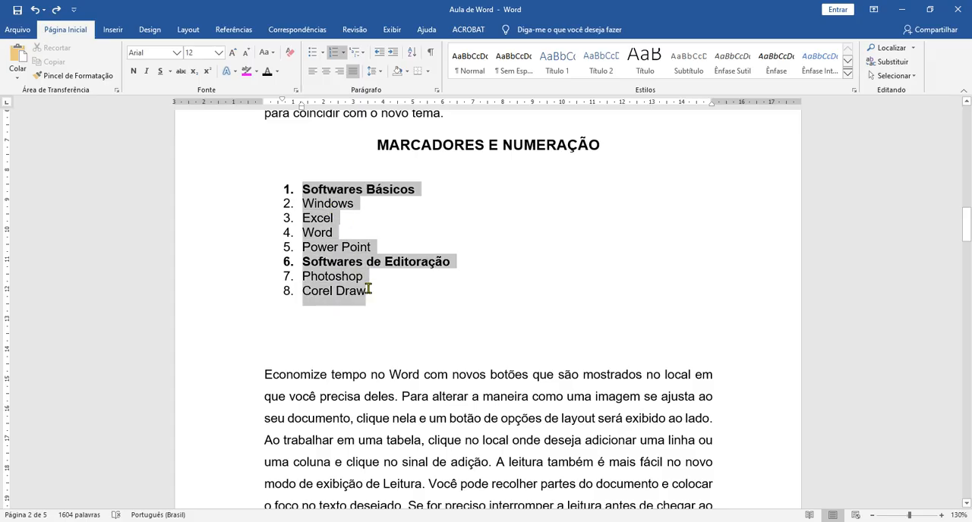
click(335, 51)
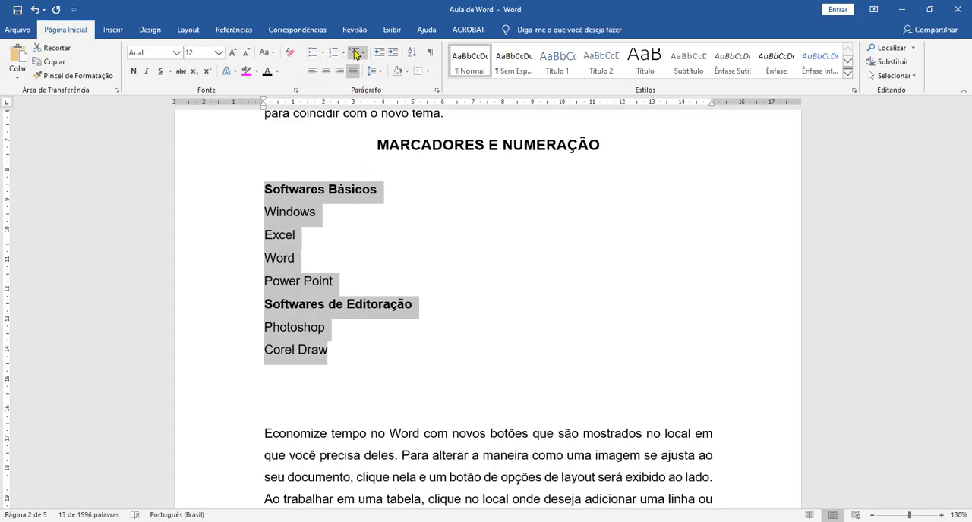
Step: Apply the 1., 1.1., 1.1.1. multilevel list format from the list library to the whole software list
click(356, 52)
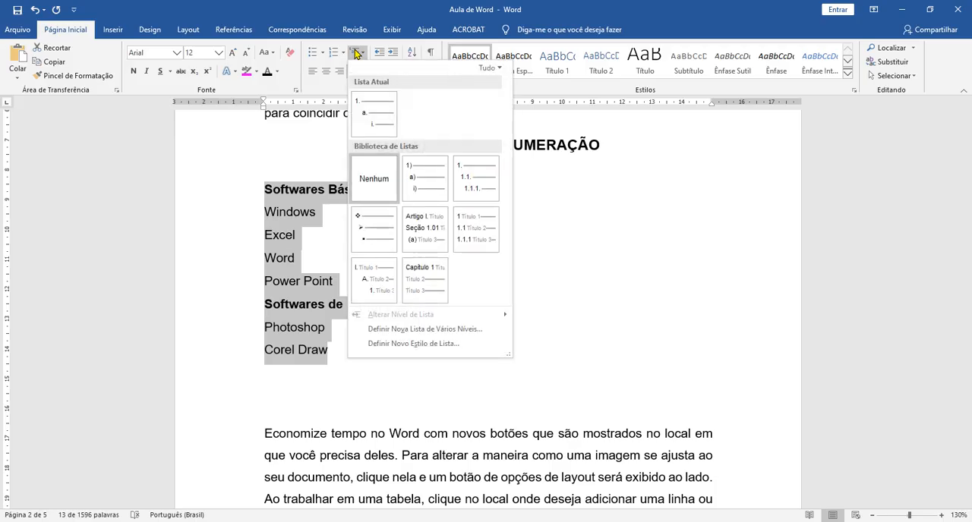
mouse_move(368, 114)
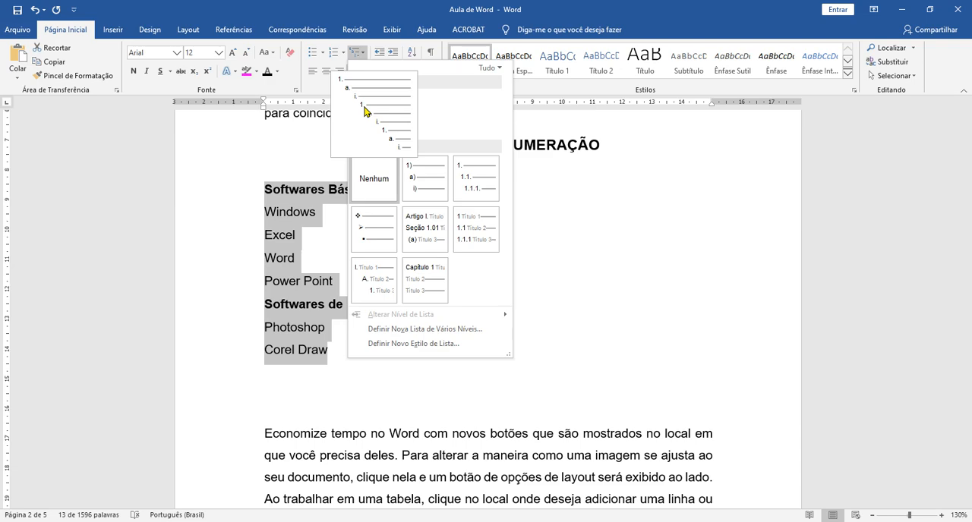
mouse_move(480, 176)
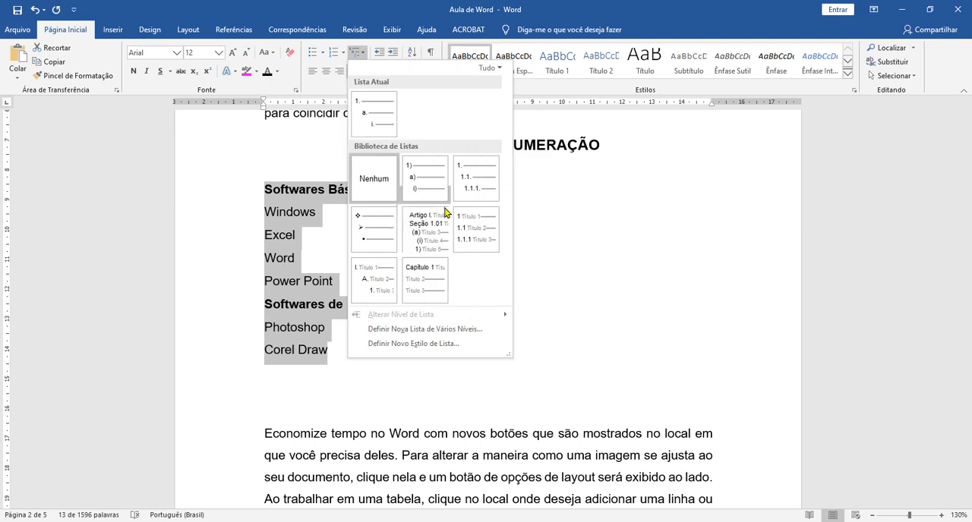
click(482, 167)
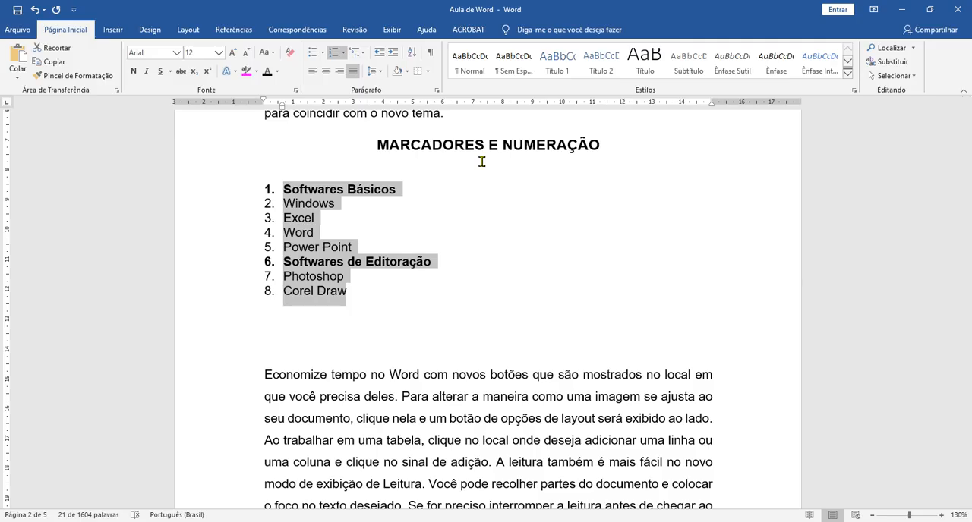
click(478, 210)
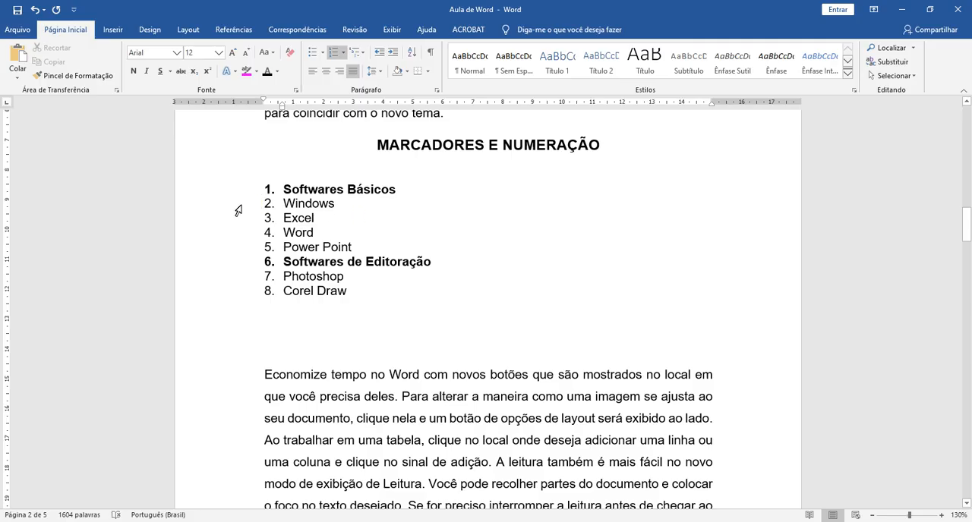
Step: Demote Windows, Excel, Word and Power Point, as well as Photoshop and Corel Draw, to the second list level under their bold headings
drag(238, 211, 245, 253)
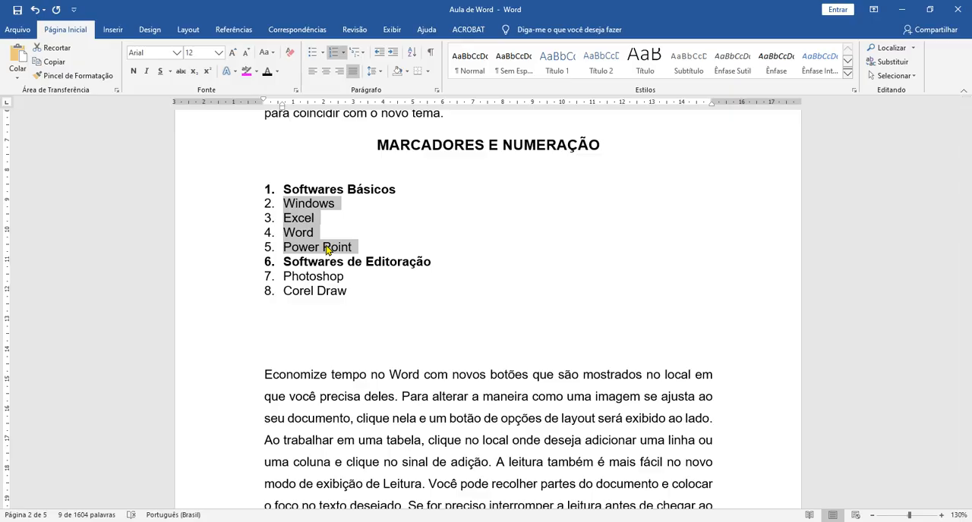
key(Tab)
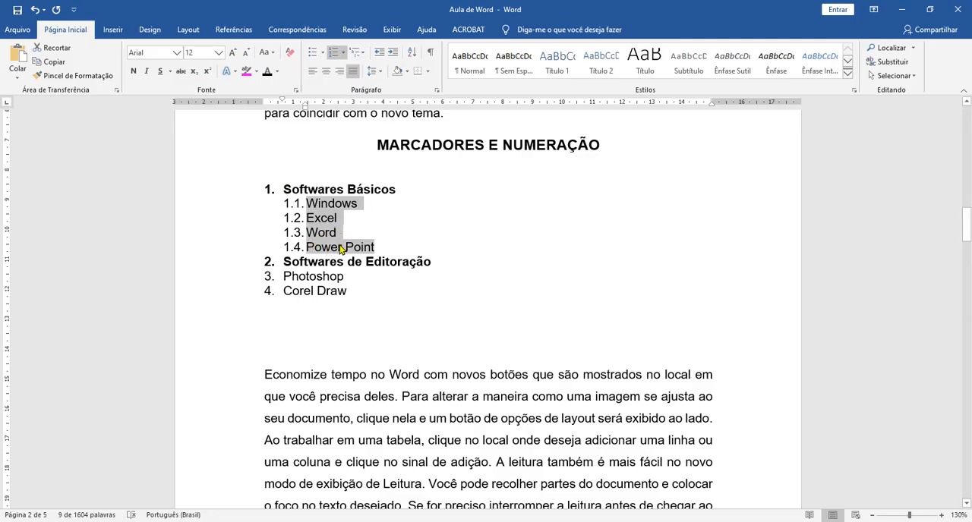
click(296, 204)
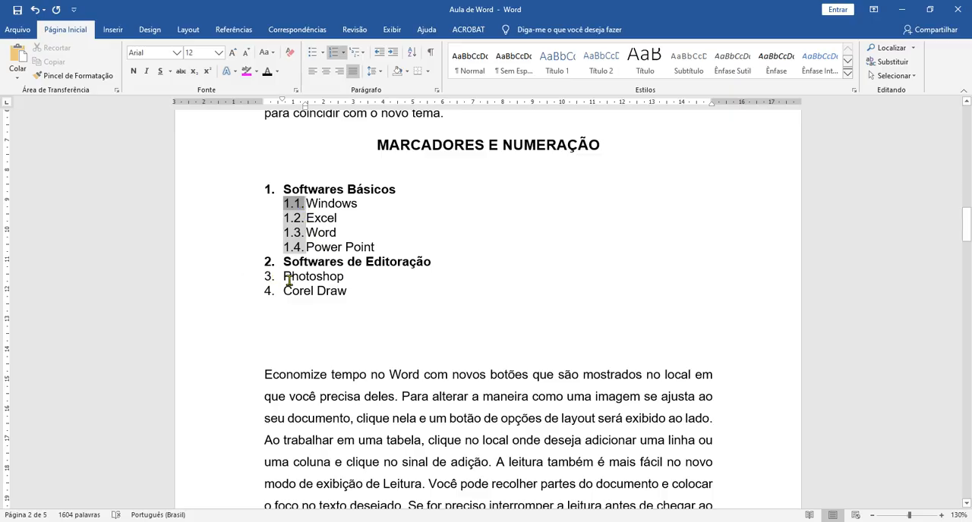
mouse_move(281, 277)
mouse_down()
mouse_move(350, 297)
mouse_move(349, 287)
mouse_up()
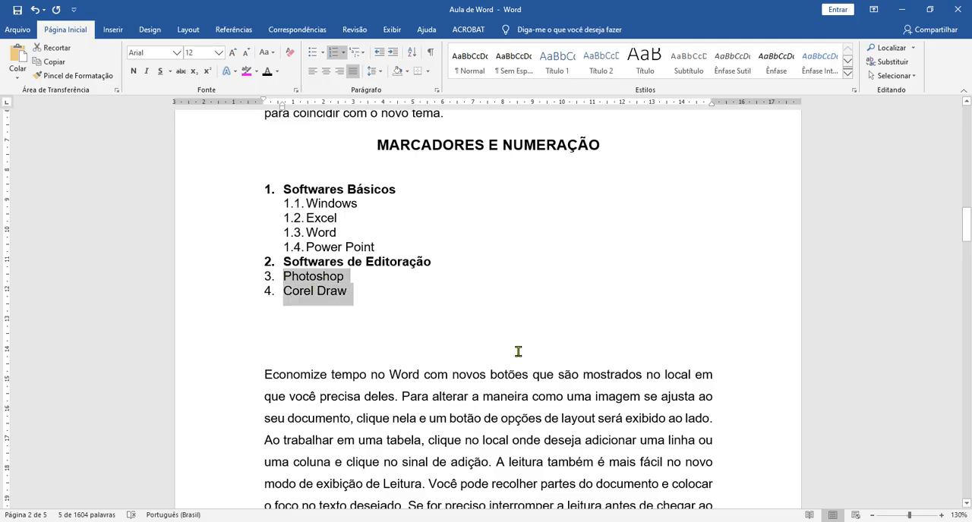
key(Tab)
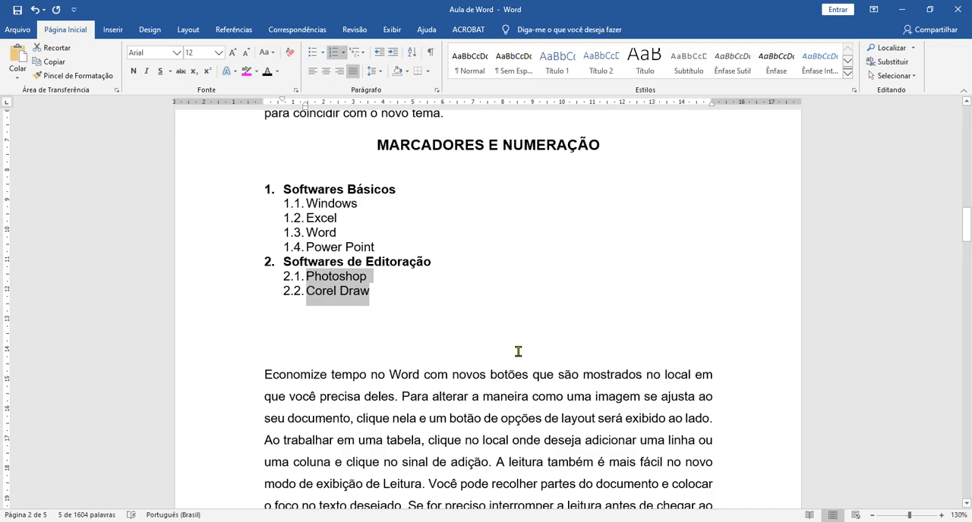
click(518, 351)
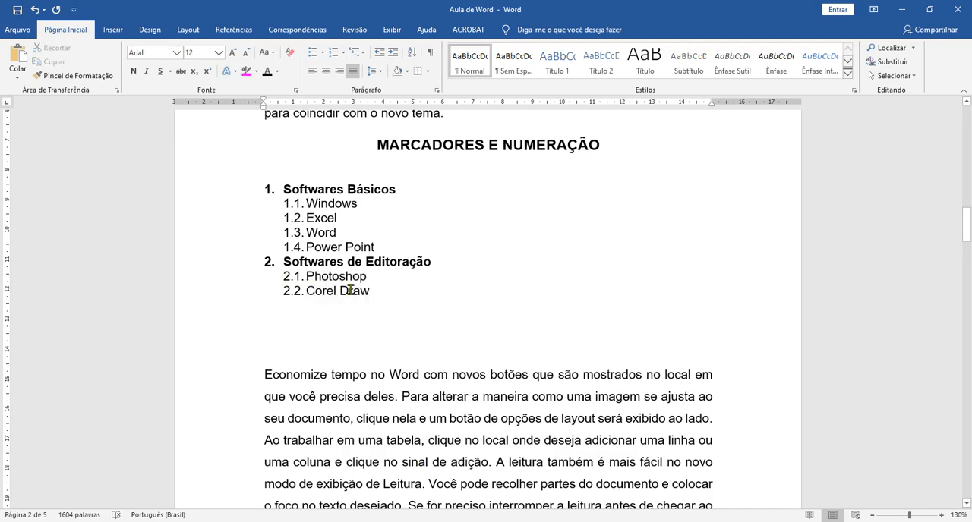
Step: Add the item "Excel 2010" directly below Excel and demote it to the third list level
click(345, 218)
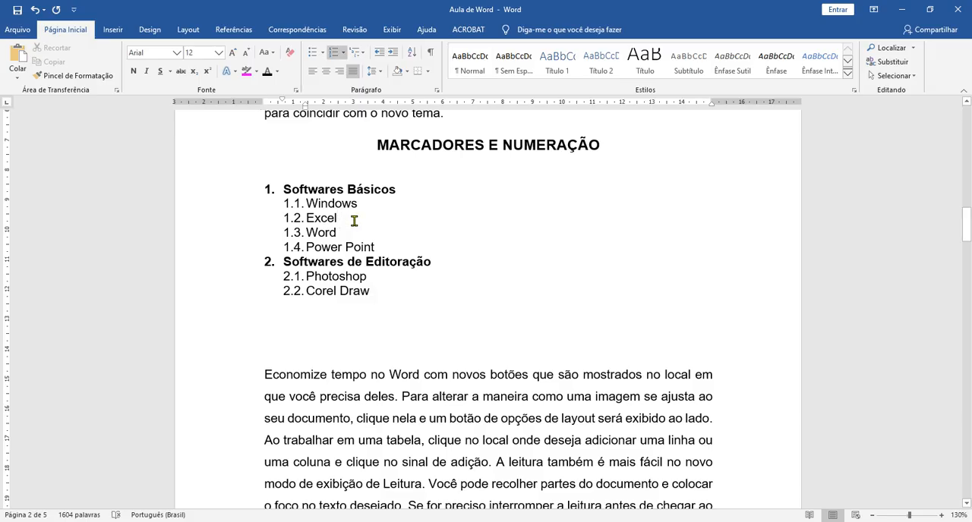
key(Return)
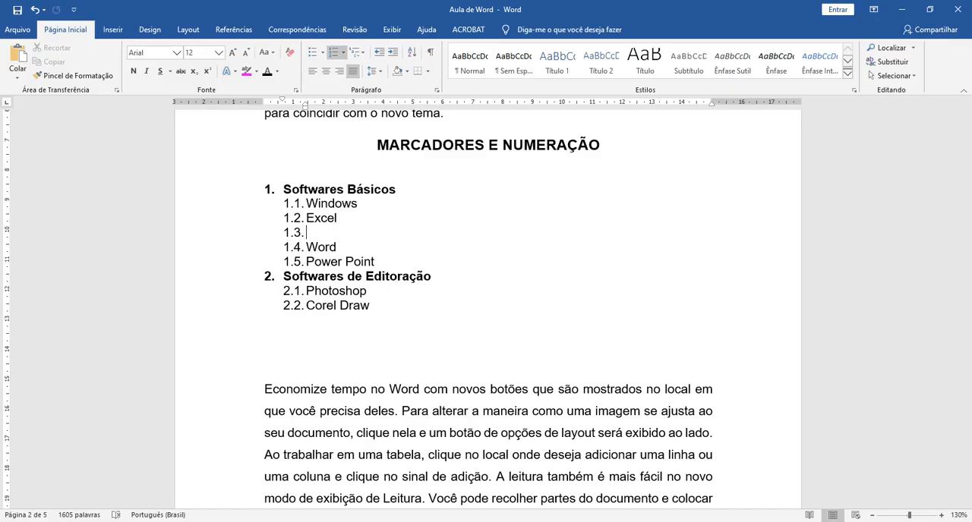
text(Excel 2010)
click(300, 232)
key(Tab)
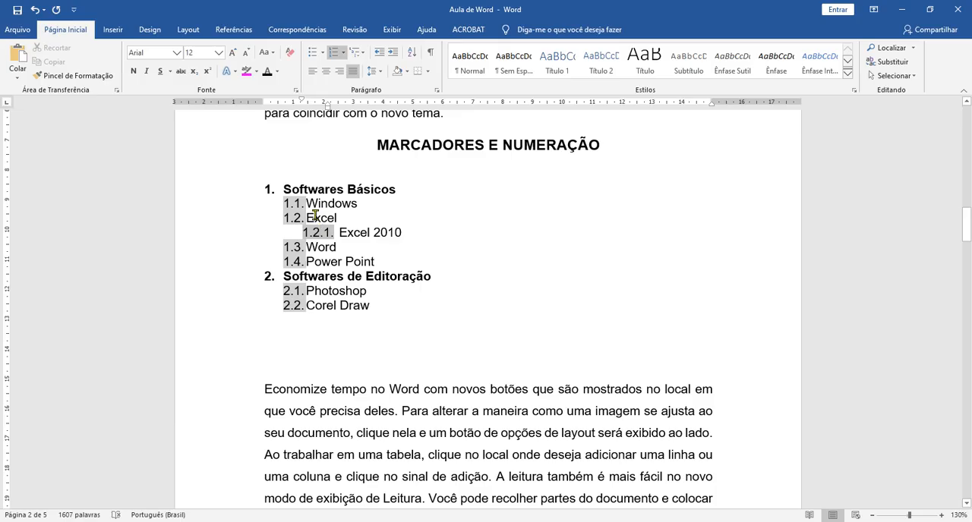
Step: Add the item "Excel 2016" below "Excel 2010" at the same third list level
click(422, 232)
key(Return)
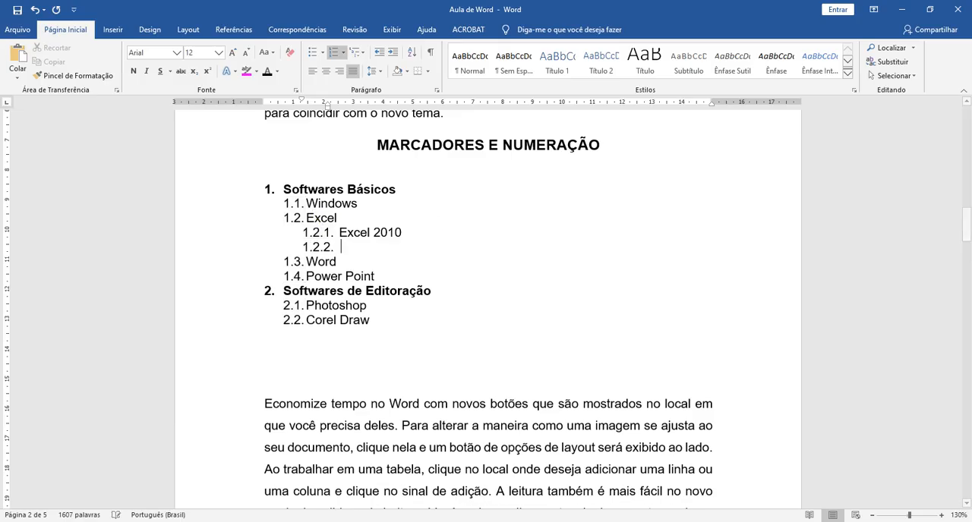
text(Exc)
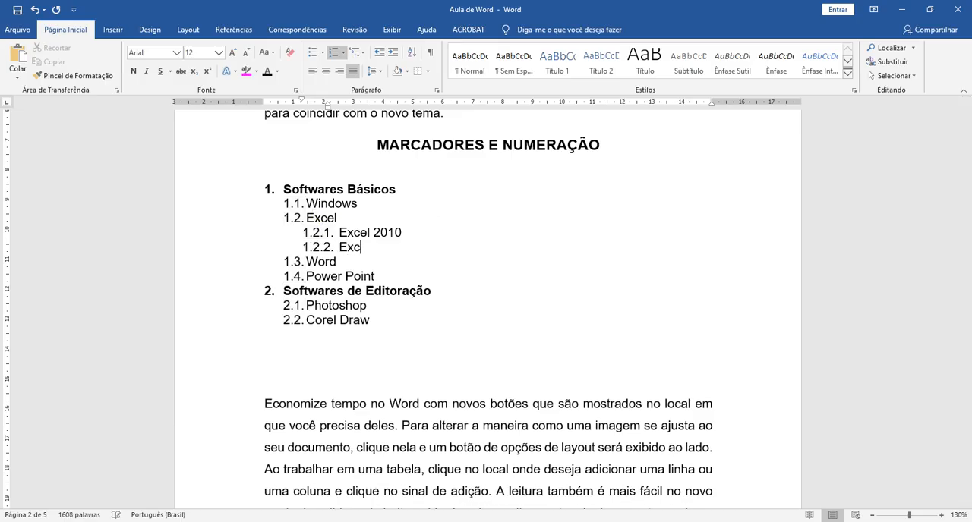
text(el 2016)
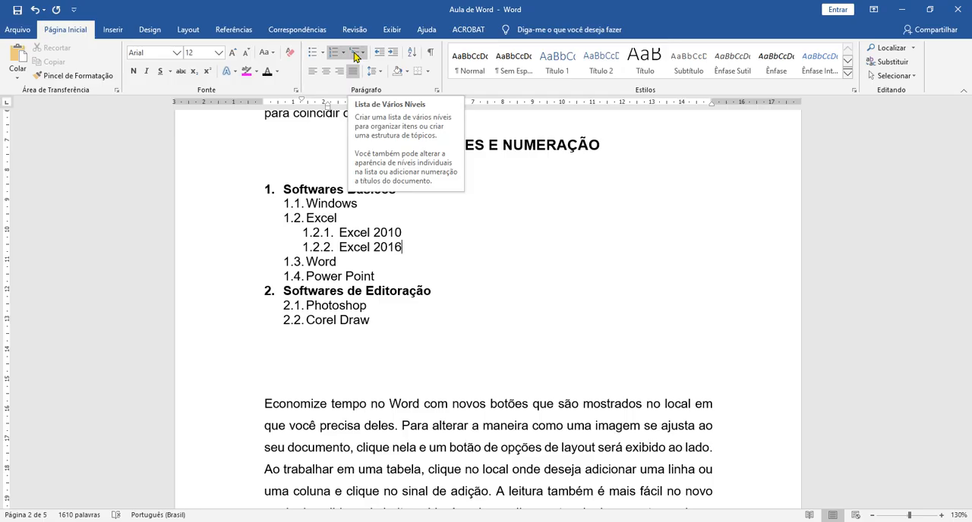
click(455, 372)
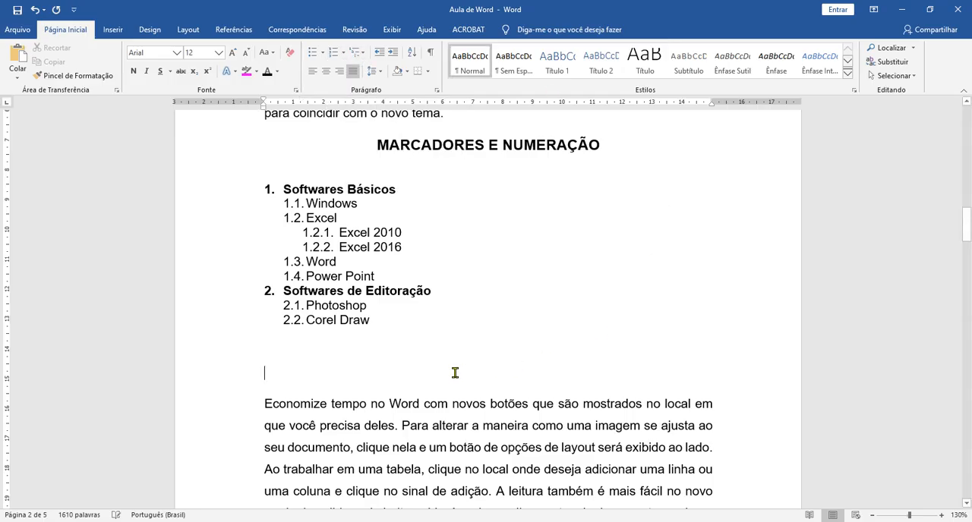